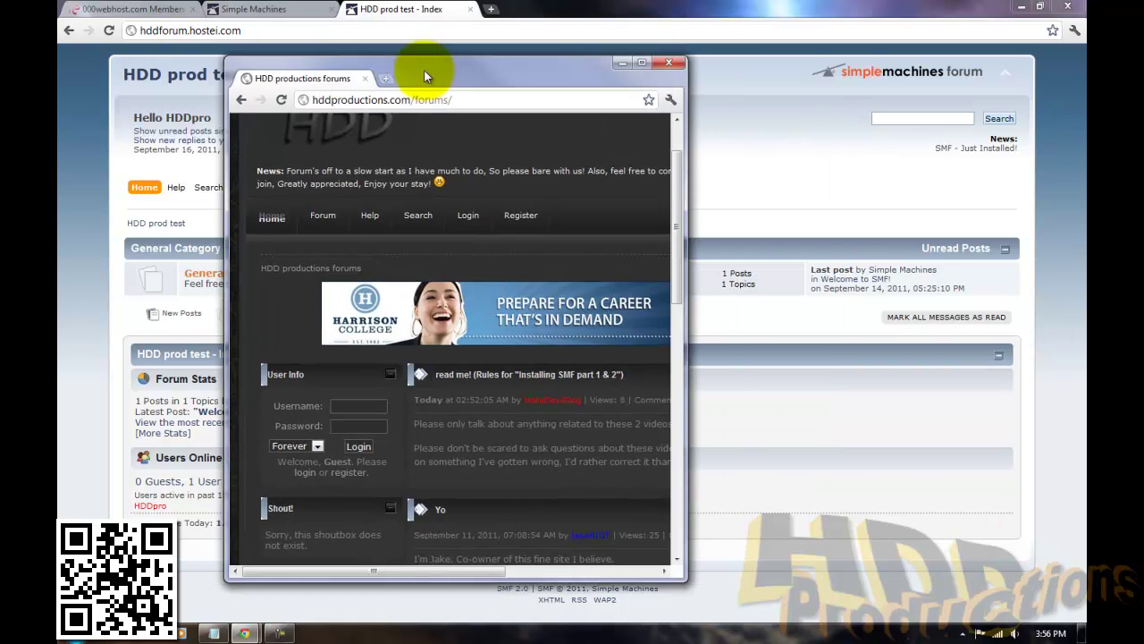
# - Look over the dark HDD productions forum board index, then shrink and close its window
pyautogui.doubleClick(424, 69)
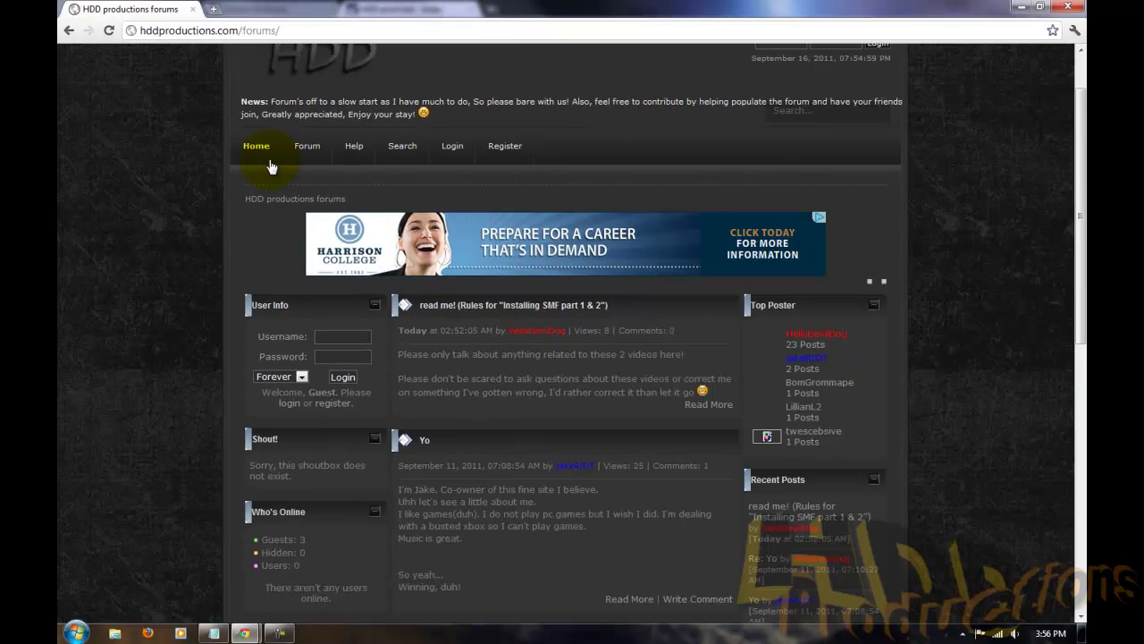
pyautogui.click(197, 233)
pyautogui.click(299, 163)
pyautogui.scroll(-2, 173, 203)
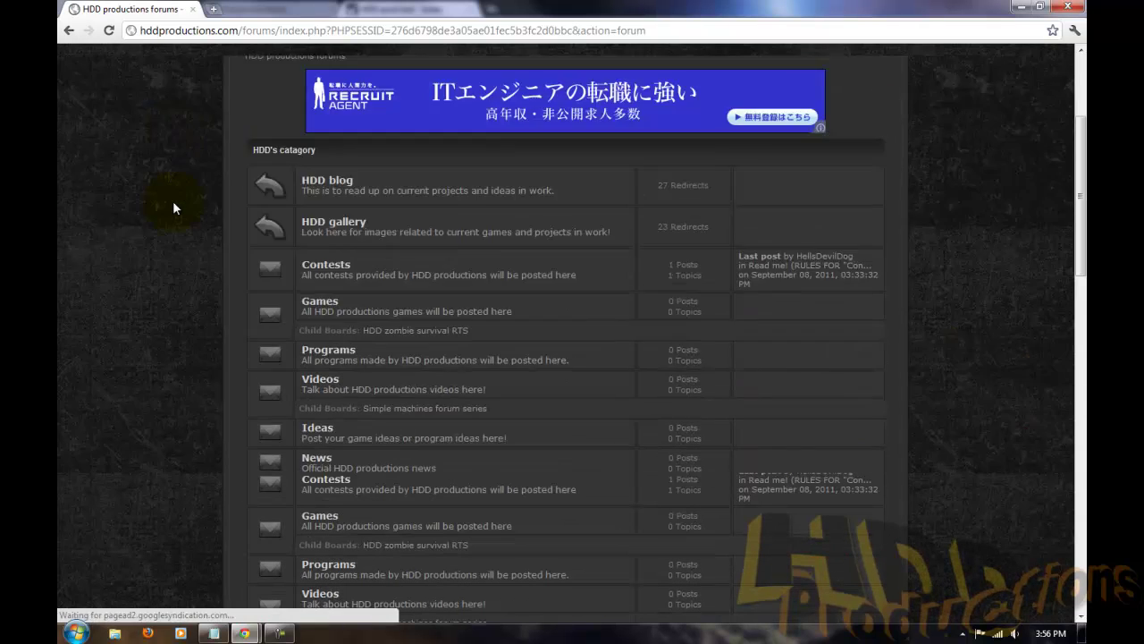
pyautogui.scroll(2, 173, 207)
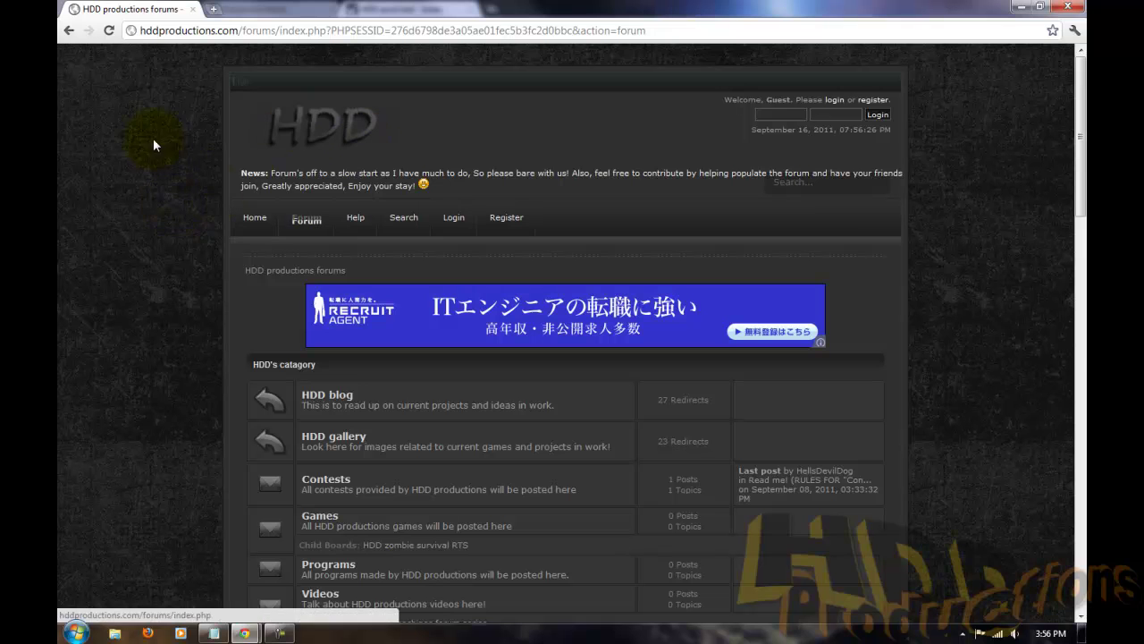
pyautogui.moveTo(301, 8); pyautogui.dragTo(307, 49)
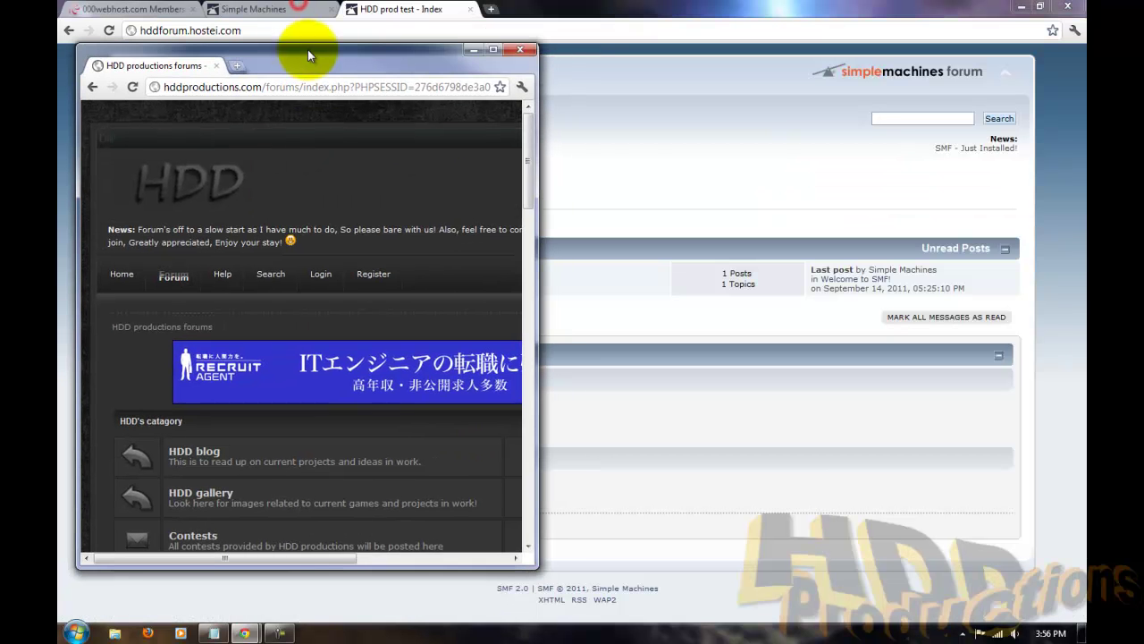
pyautogui.click(420, 41)
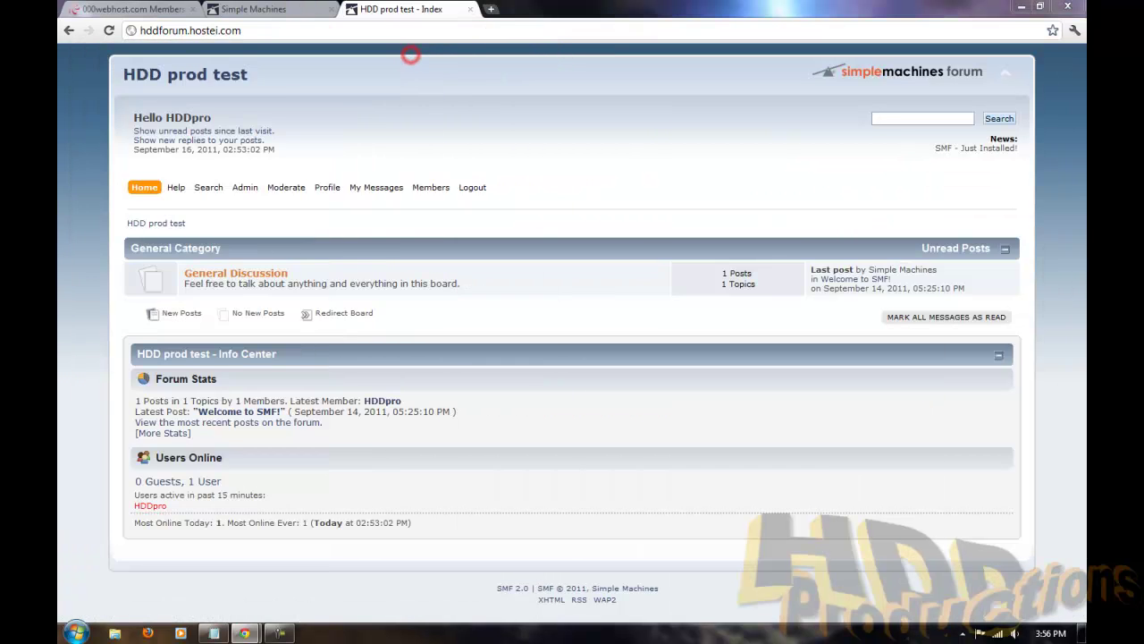
# - On the Simple Machines website, go from Customize to the SMF Theme Site's Browse the themes list
pyautogui.click(248, 9)
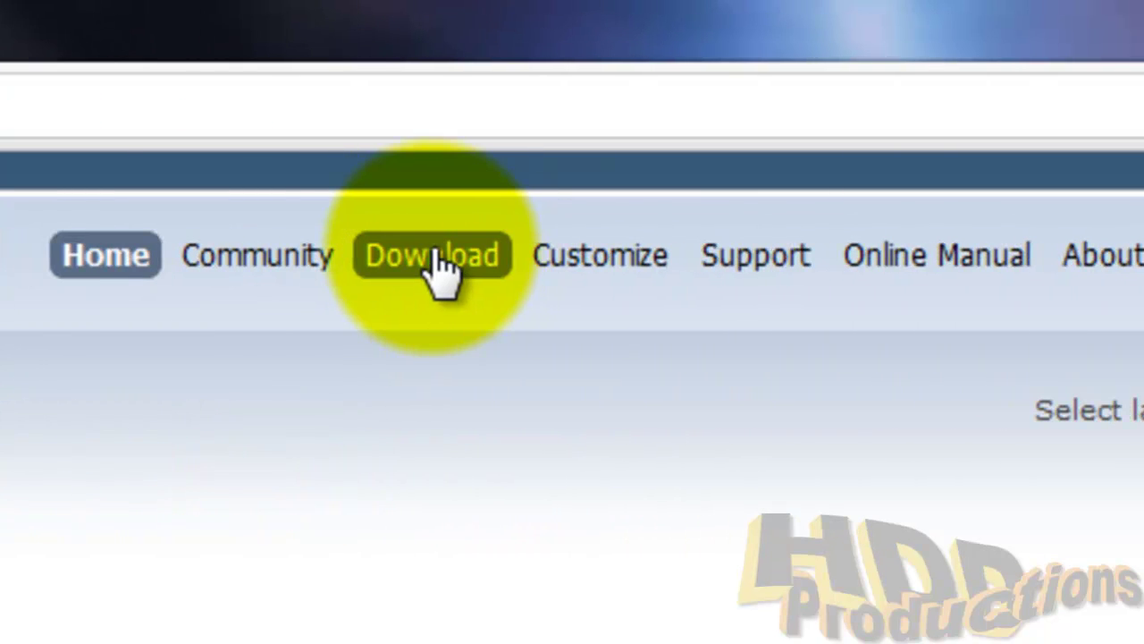
pyautogui.click(619, 255)
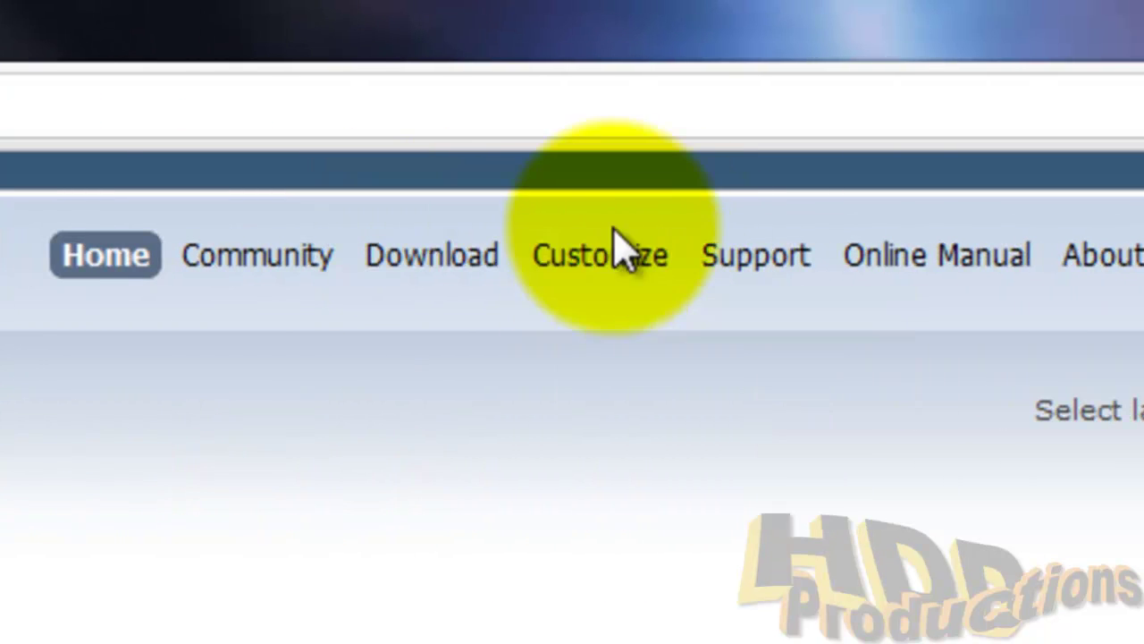
pyautogui.moveTo(600, 255)
pyautogui.click(638, 396)
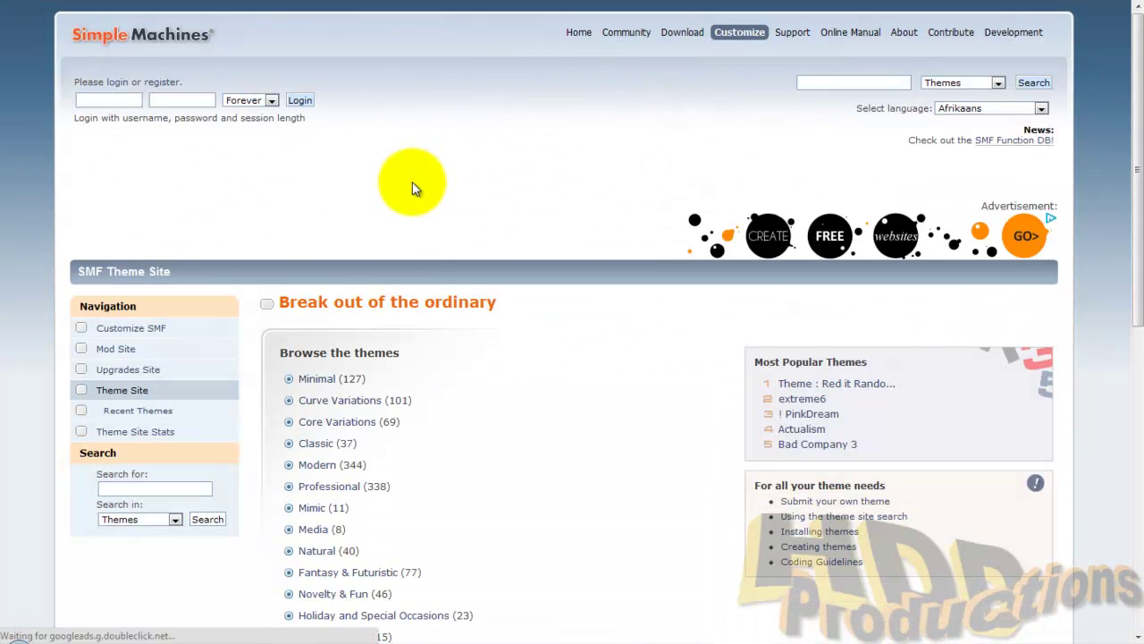
pyautogui.scroll(-5, 413, 187)
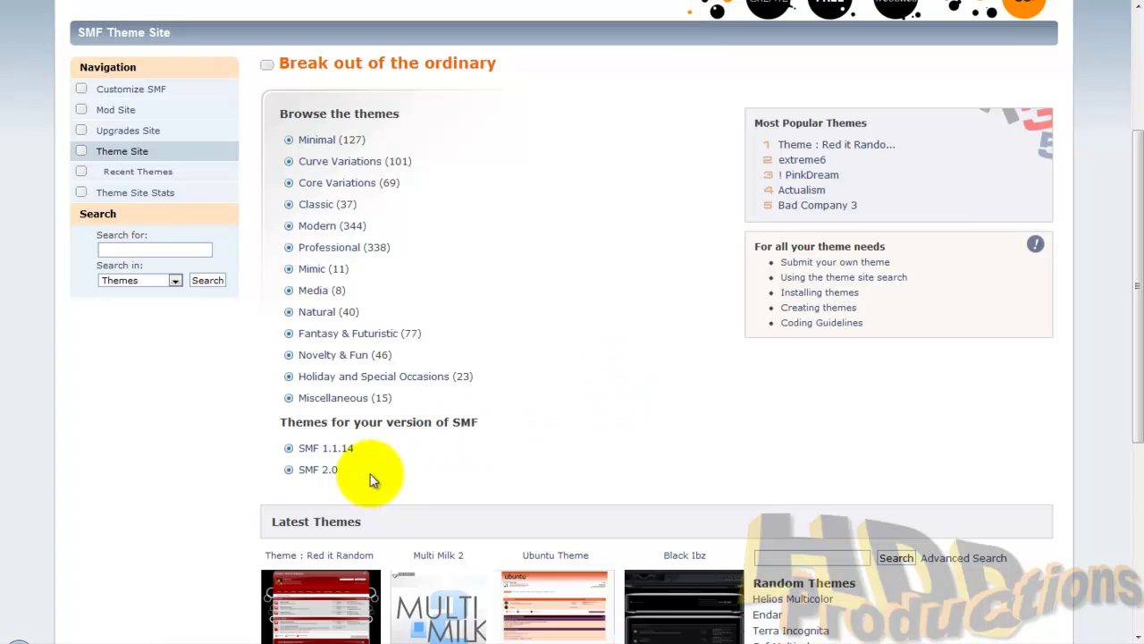
# - Browse the SMF 2.0 theme listing, then return to the theme categories
pyautogui.click(317, 472)
pyautogui.scroll(-4, 319, 474)
pyautogui.scroll(-1, 376, 322)
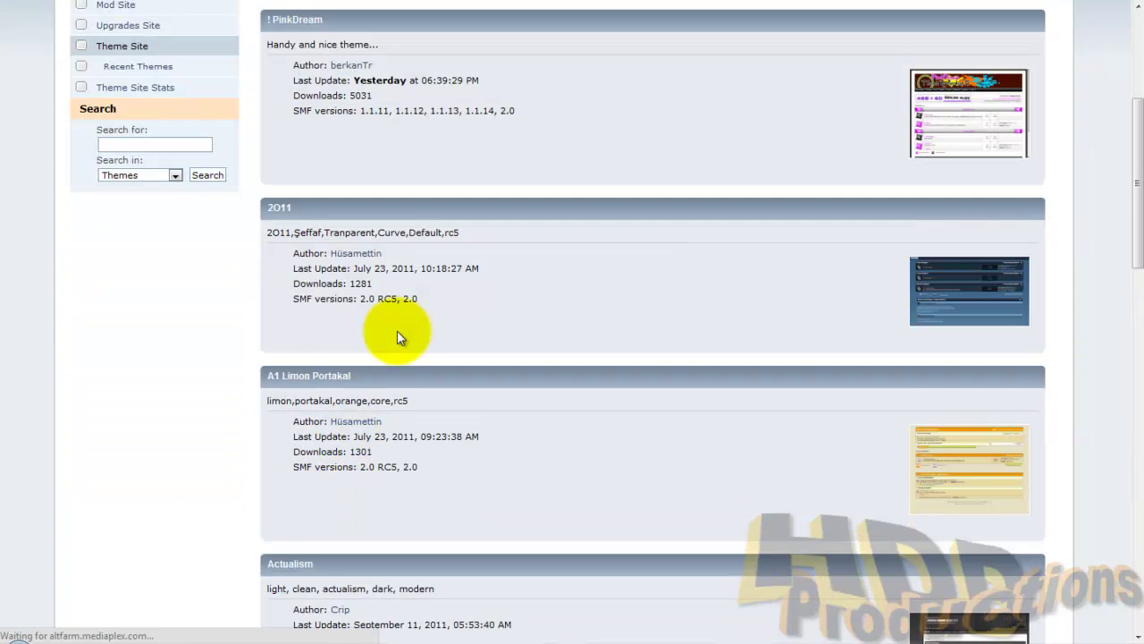
pyautogui.scroll(-5, 400, 337)
pyautogui.scroll(-4, 397, 331)
pyautogui.scroll(-4, 397, 331)
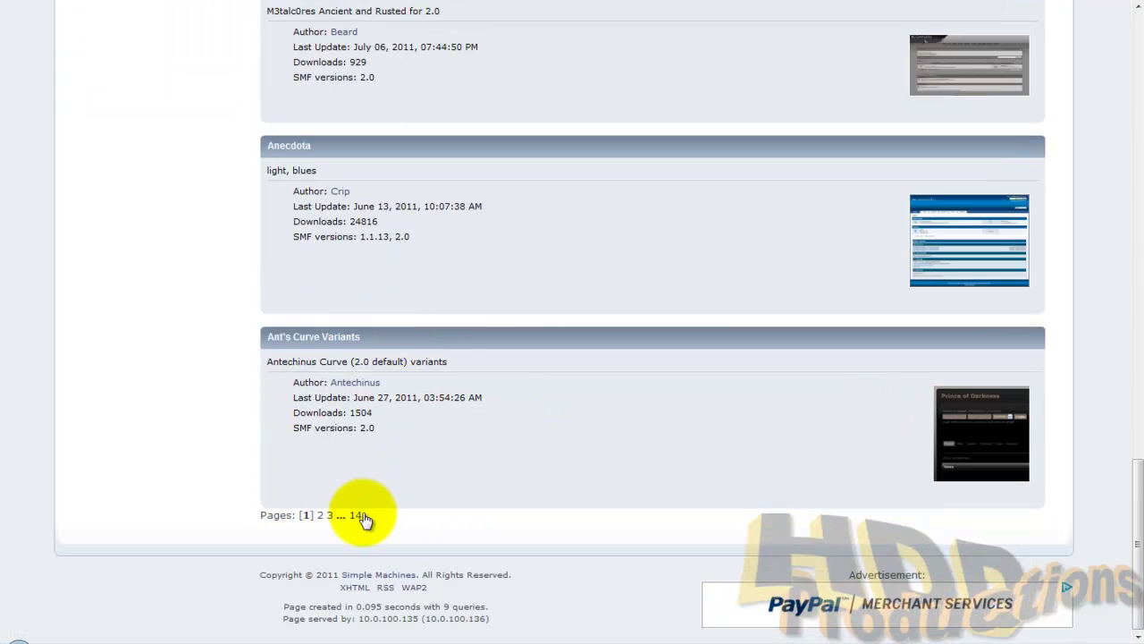
pyautogui.scroll(5, 62, 317)
pyautogui.scroll(8, 61, 315)
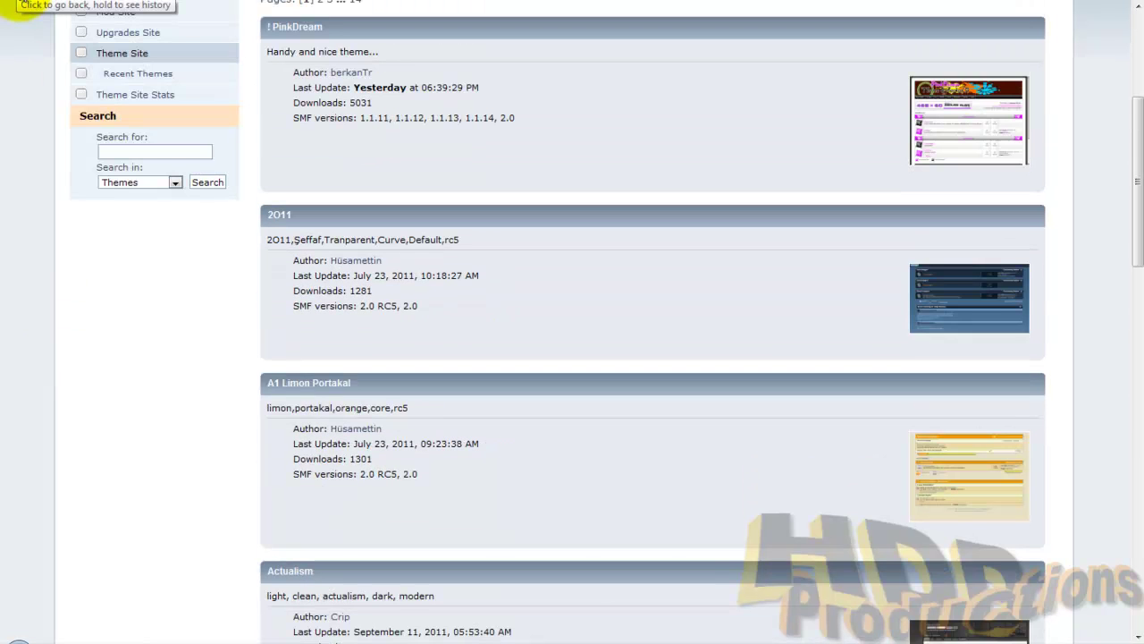
pyautogui.click(16, 7)
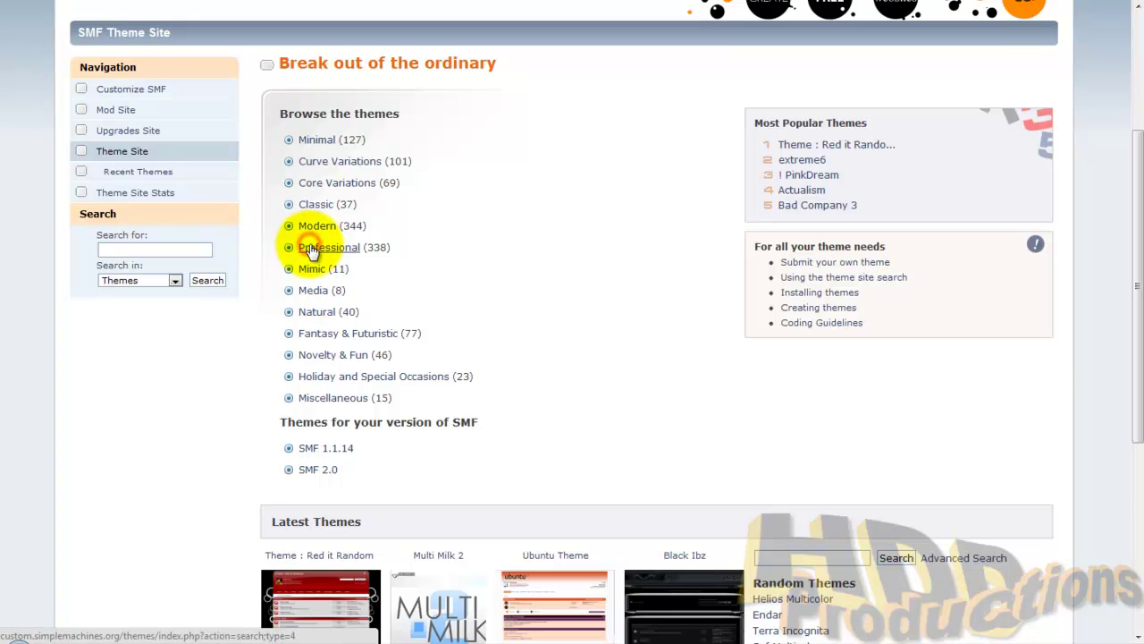
# - Scroll through the Professional theme listing
pyautogui.click(312, 250)
pyautogui.scroll(-3, 425, 217)
pyautogui.scroll(-3, 419, 217)
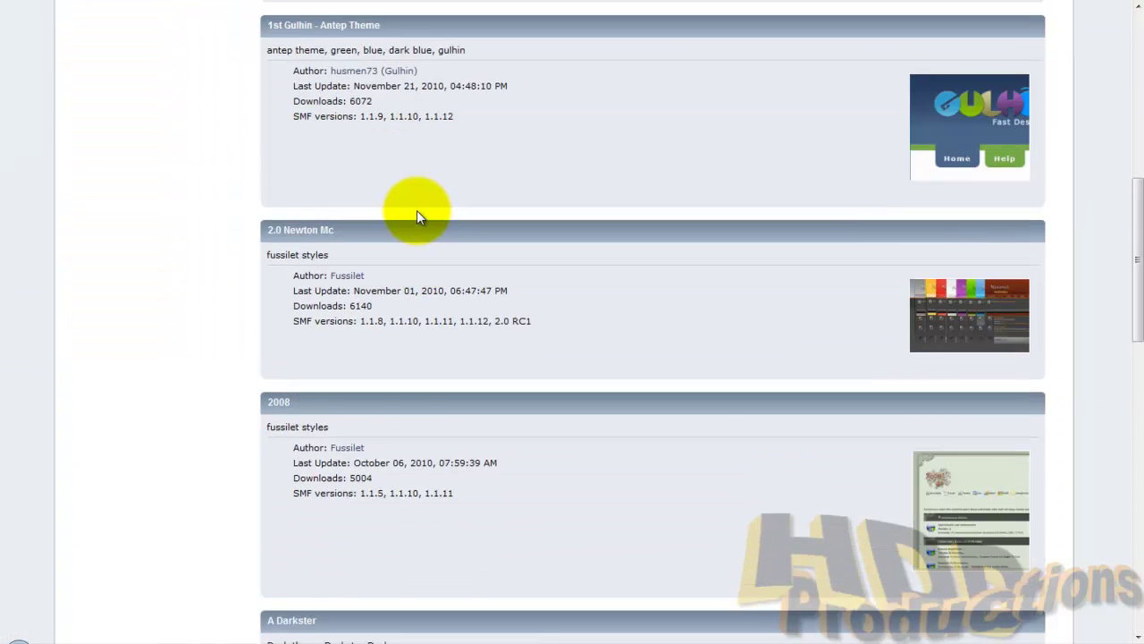
pyautogui.scroll(-1, 417, 214)
pyautogui.scroll(-4, 416, 214)
pyautogui.scroll(-4, 572, 224)
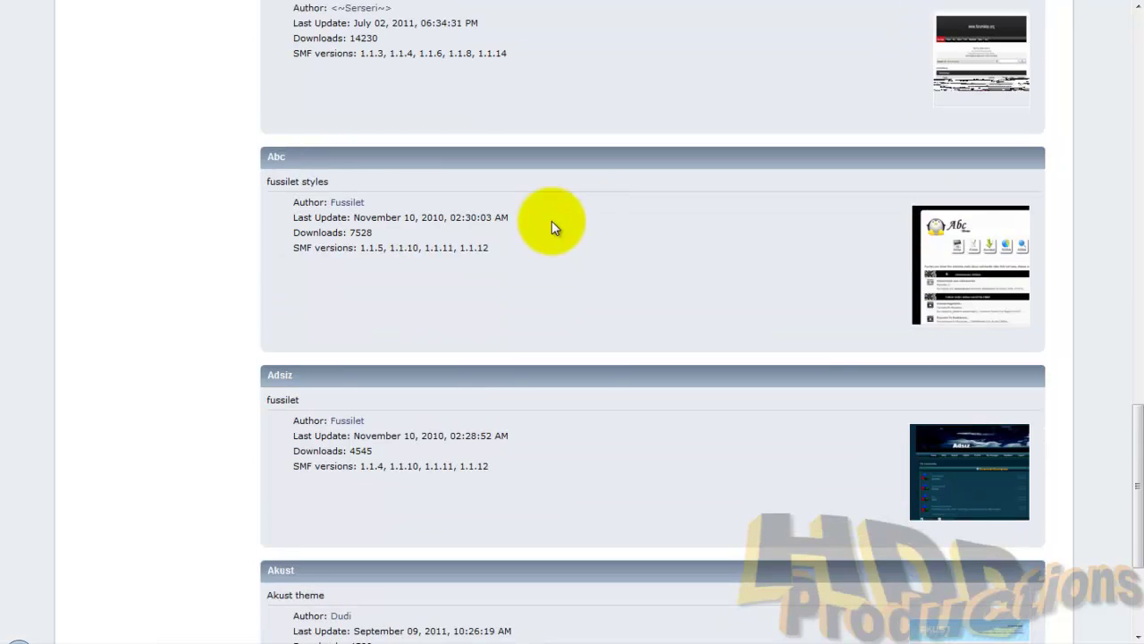
pyautogui.scroll(-2, 595, 288)
pyautogui.scroll(-1, 596, 288)
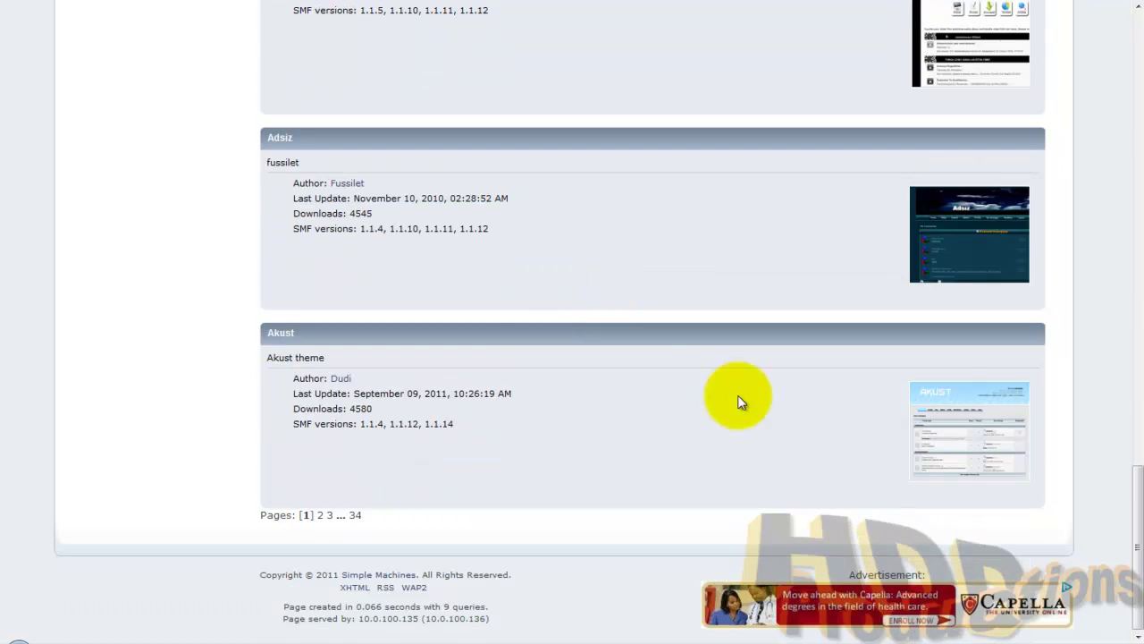
pyautogui.scroll(4, 679, 384)
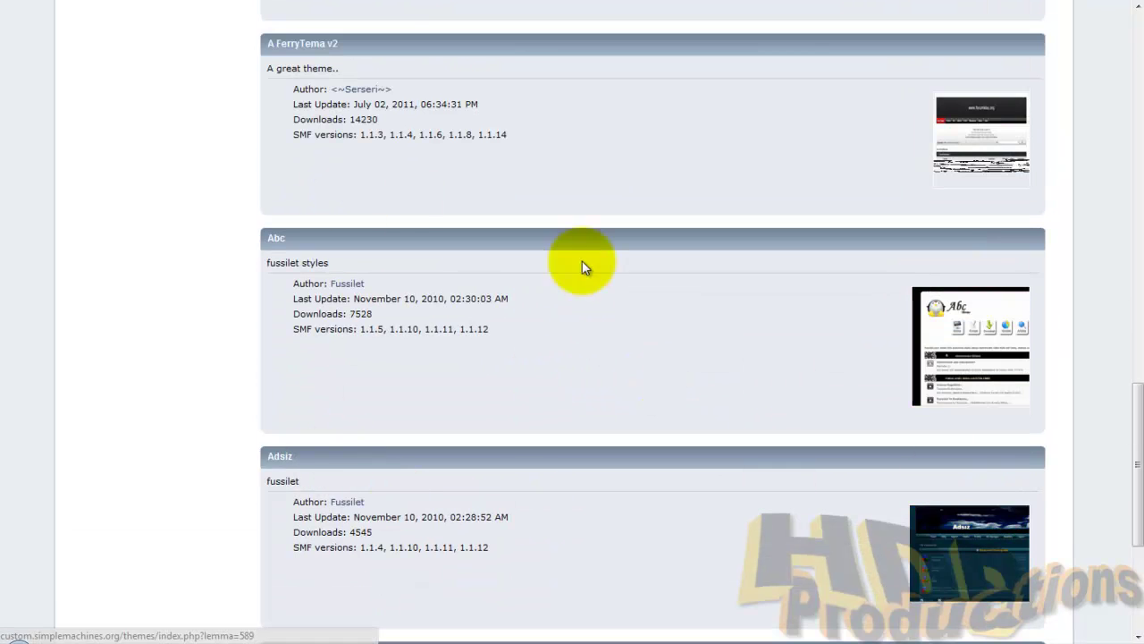
# - Check the Abc theme's details and highlight its compatible SMF versions
pyautogui.click(974, 330)
pyautogui.scroll(-1, 289, 235)
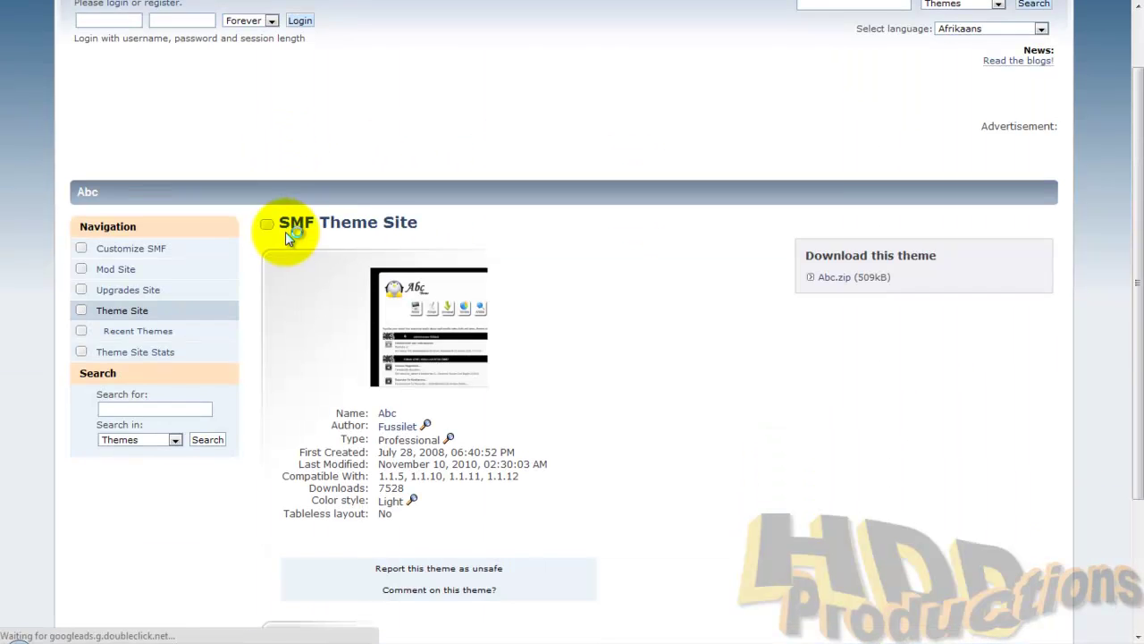
pyautogui.scroll(-1, 536, 393)
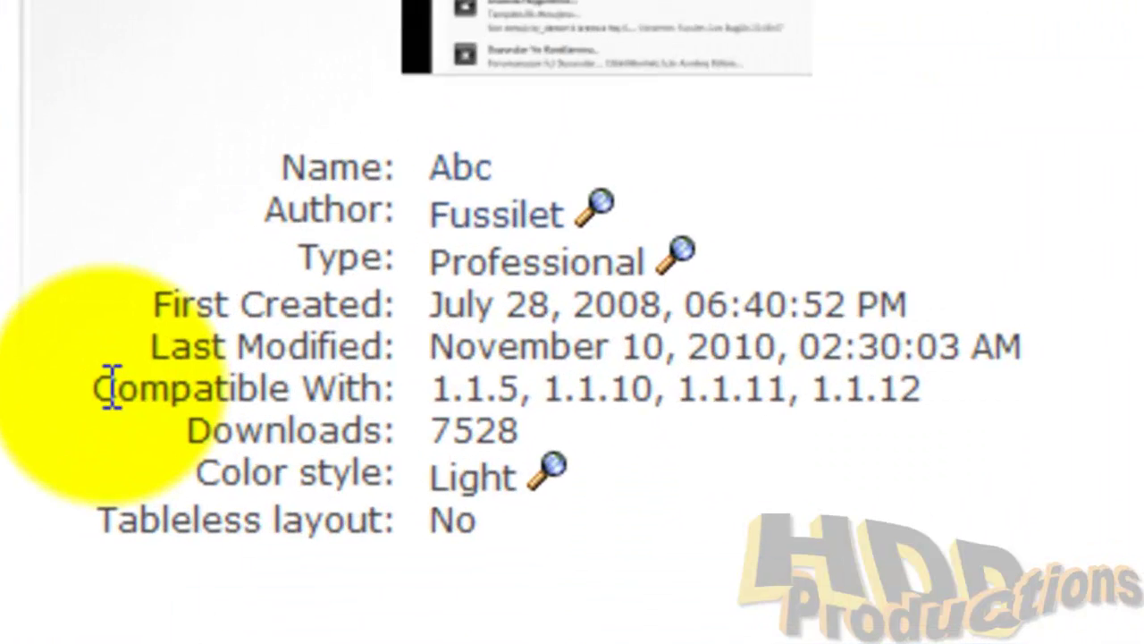
pyautogui.moveTo(284, 396); pyautogui.dragTo(404, 394)
pyautogui.moveTo(547, 375)
pyautogui.mouseDown()
pyautogui.moveTo(1118, 415)
pyautogui.moveTo(475, 384)
pyautogui.mouseUp()
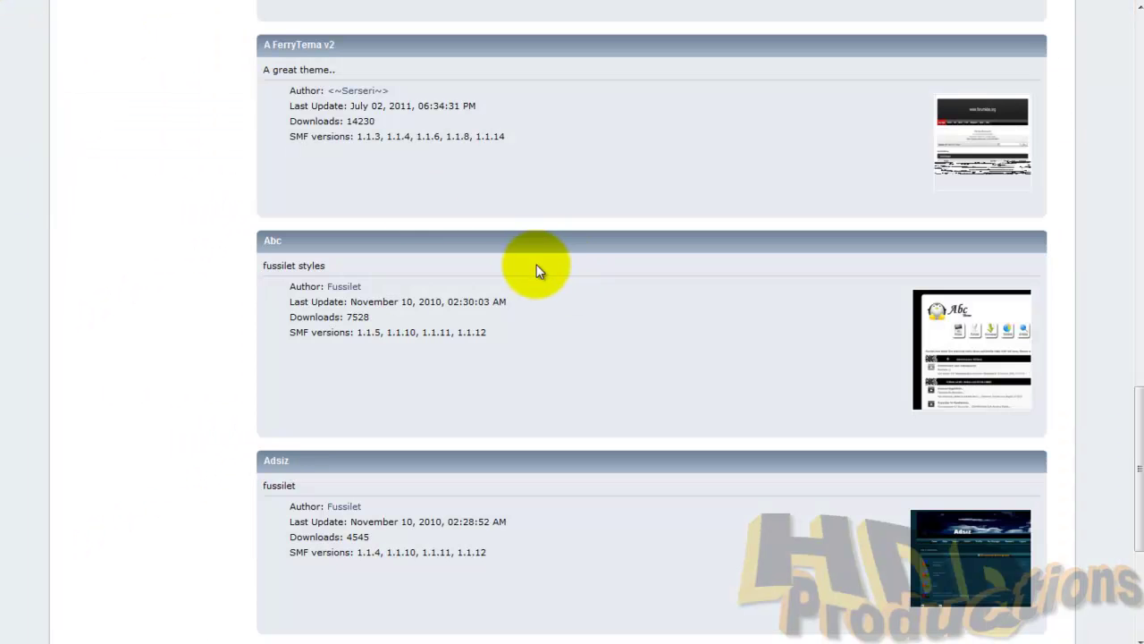
pyautogui.scroll(20, 537, 265)
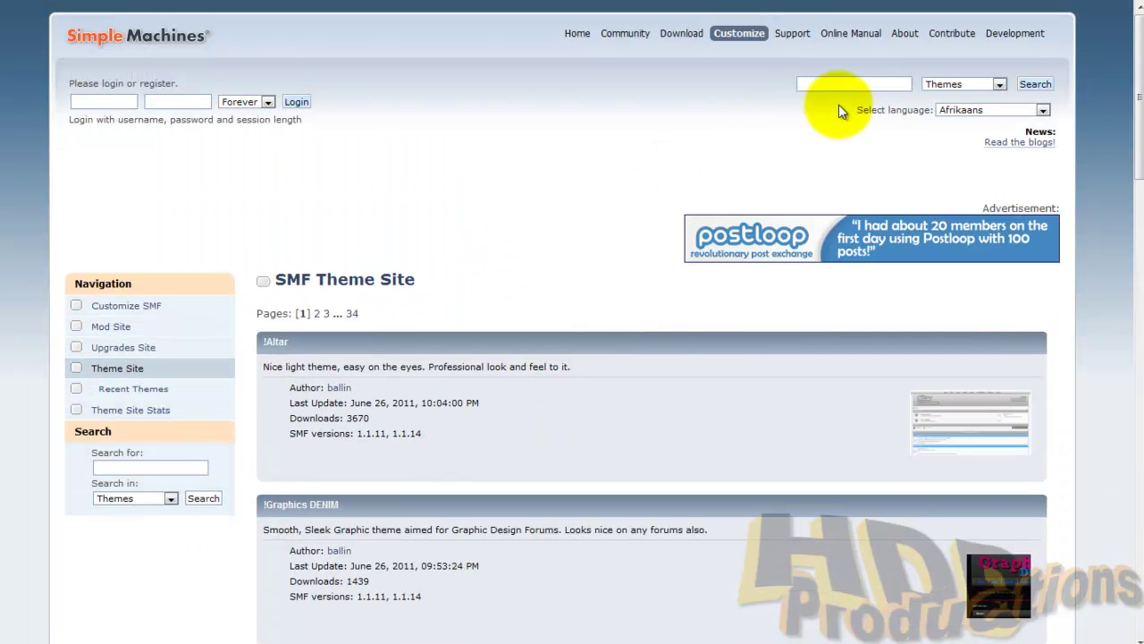
# - Search the theme site for 'Flint' and scroll the results
pyautogui.click(842, 84)
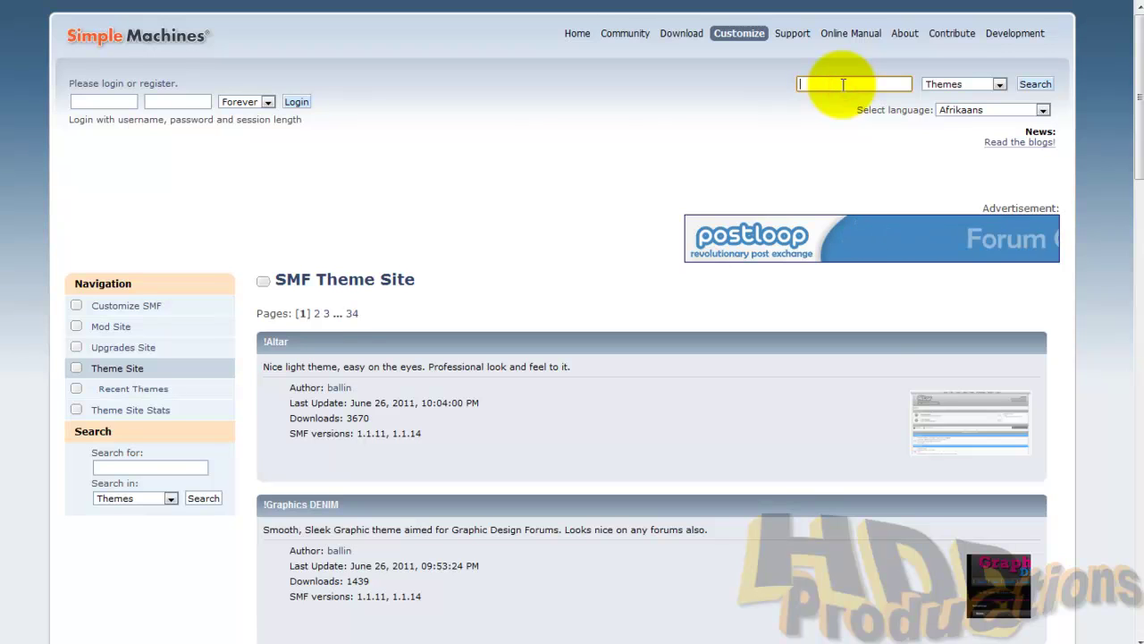
pyautogui.write('Fl')
pyautogui.press('BackSpace')
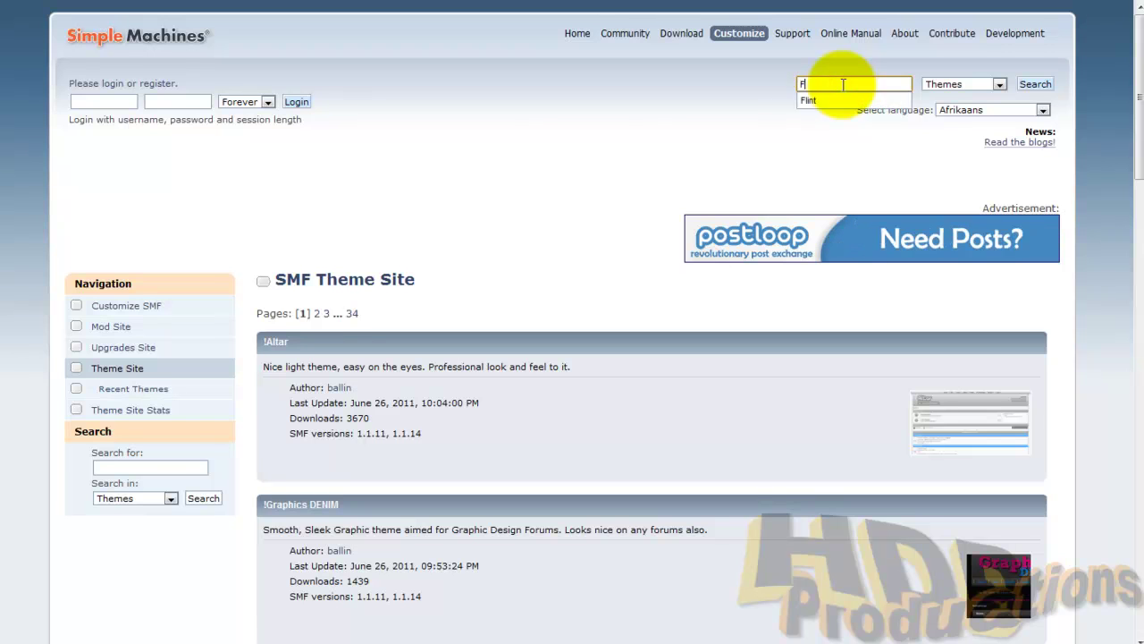
pyautogui.write('t')
pyautogui.press('Return')
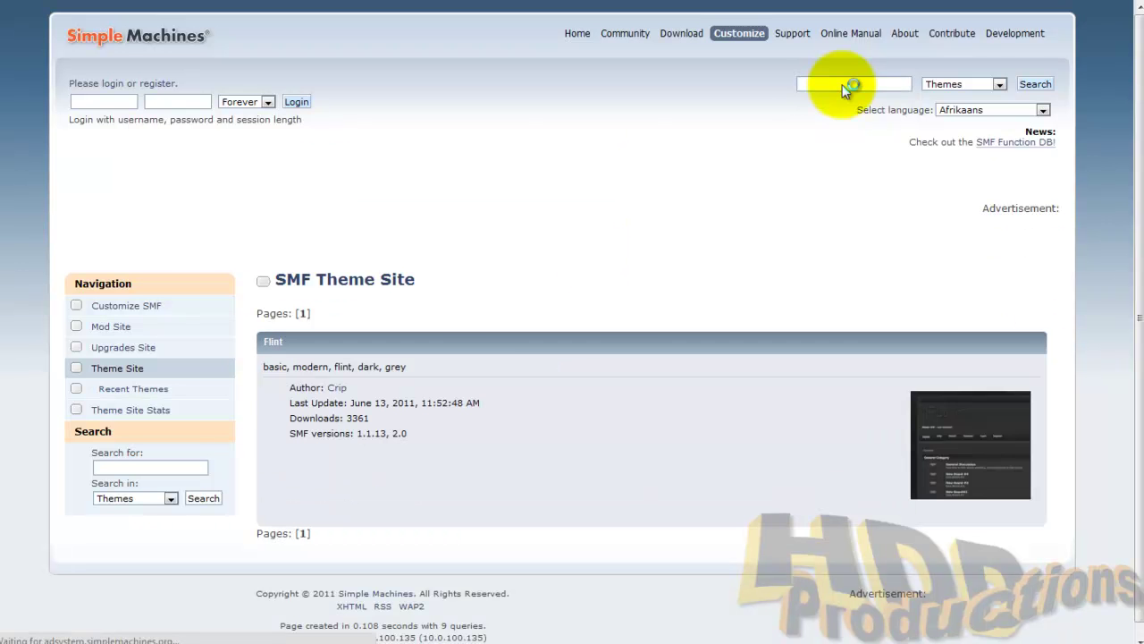
pyautogui.scroll(-1, 939, 402)
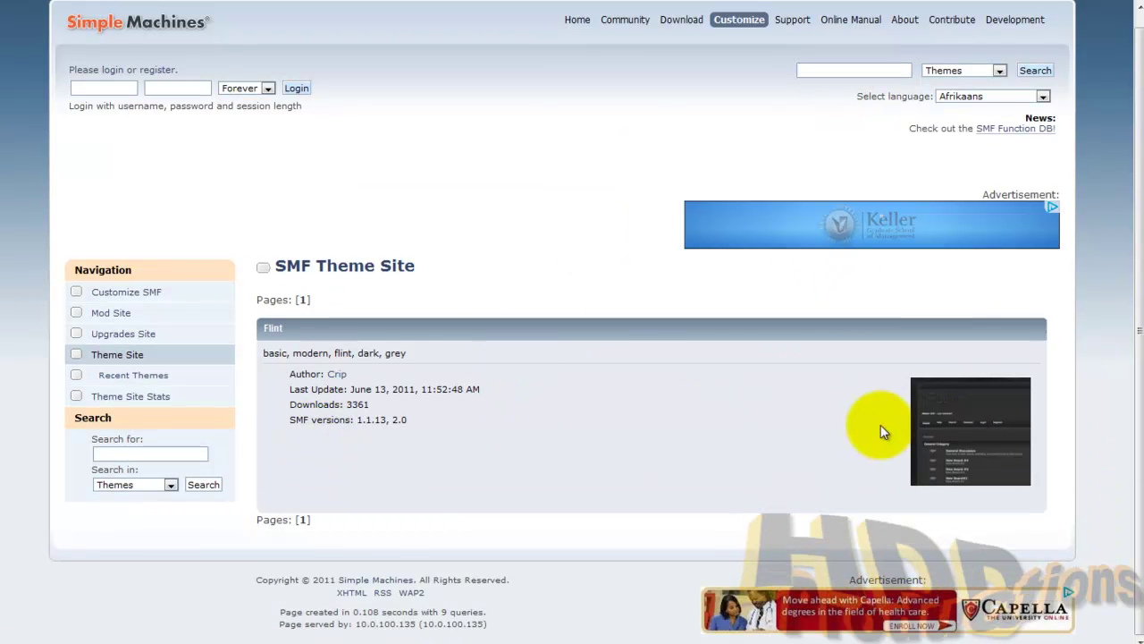
# - Move aside and close the HDD productions forum window, then clear the First Created date
pyautogui.click(972, 429)
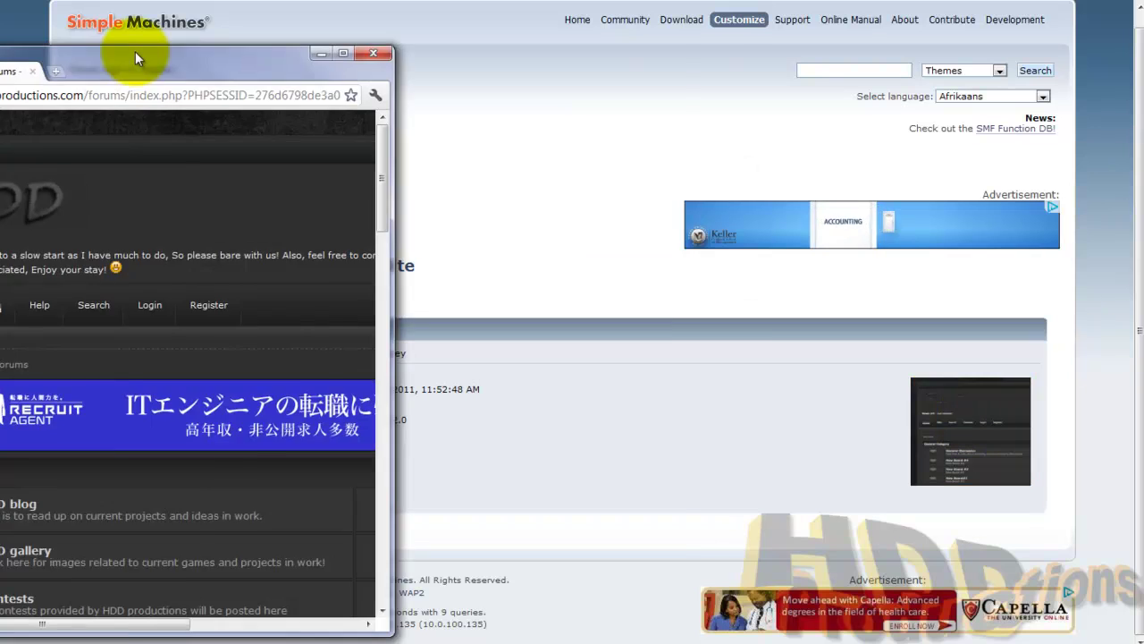
pyautogui.moveTo(135, 50)
pyautogui.mouseDown()
pyautogui.moveTo(415, 52)
pyautogui.moveTo(884, 103)
pyautogui.mouseUp()
pyautogui.click(1026, 103)
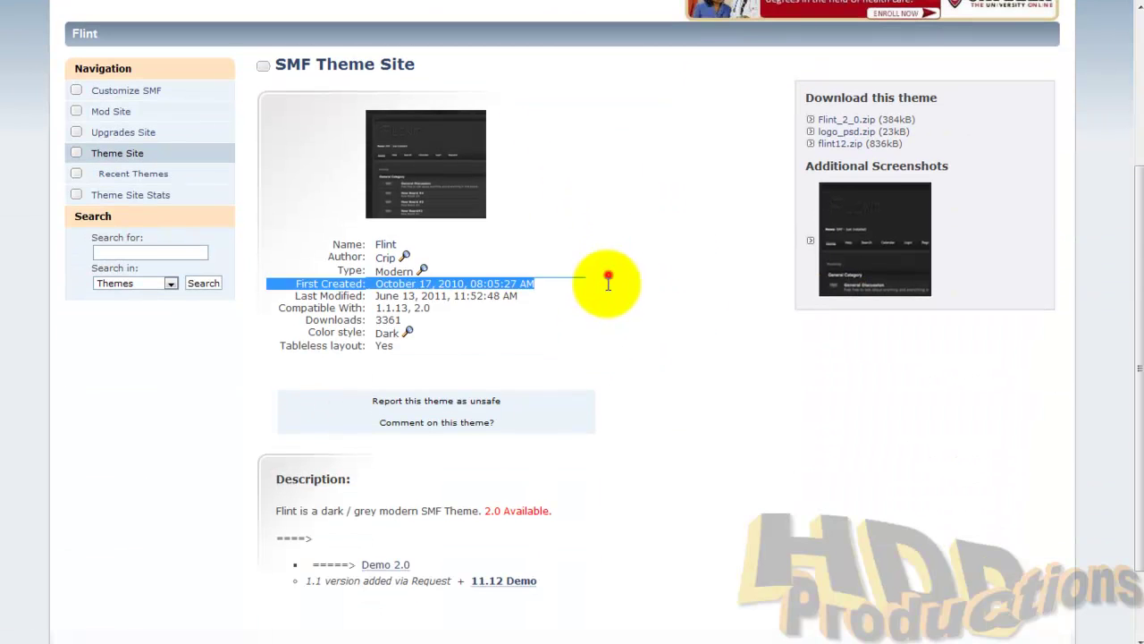
pyautogui.scroll(1, 599, 303)
pyautogui.click(616, 324)
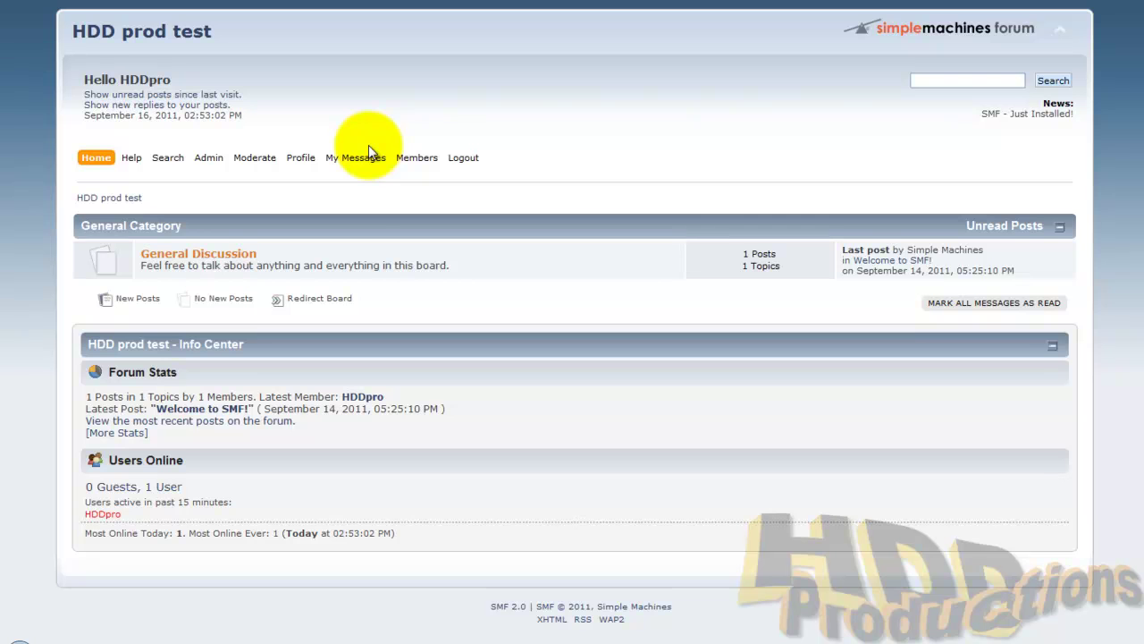
pyautogui.moveTo(208, 158)
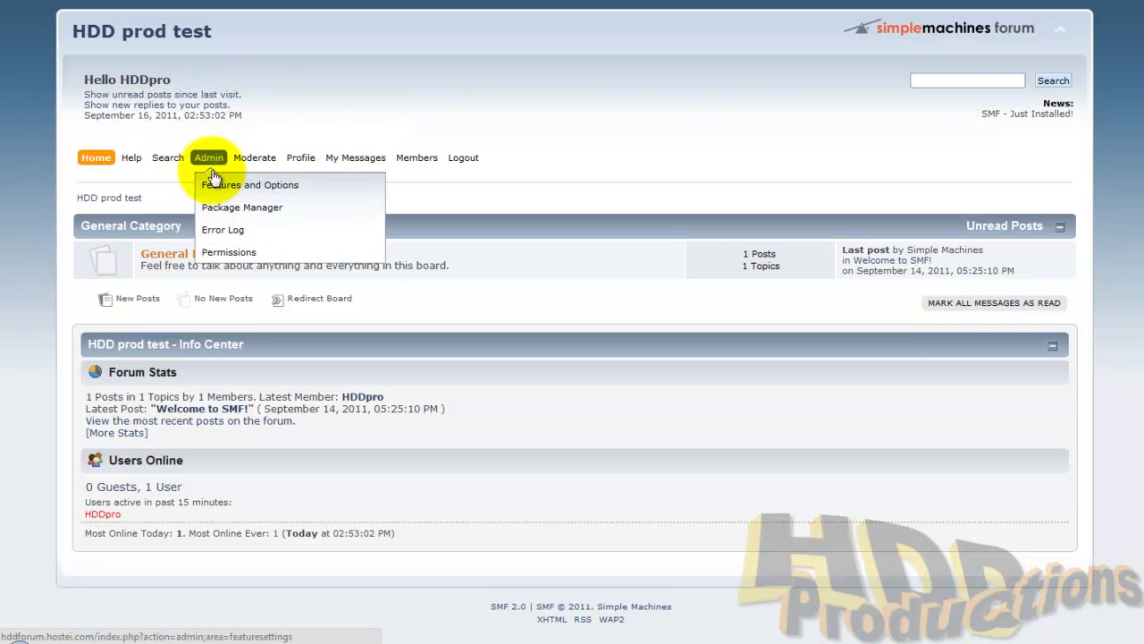
# - Open the test forum's administration and log in with the admin password
pyautogui.click(246, 214)
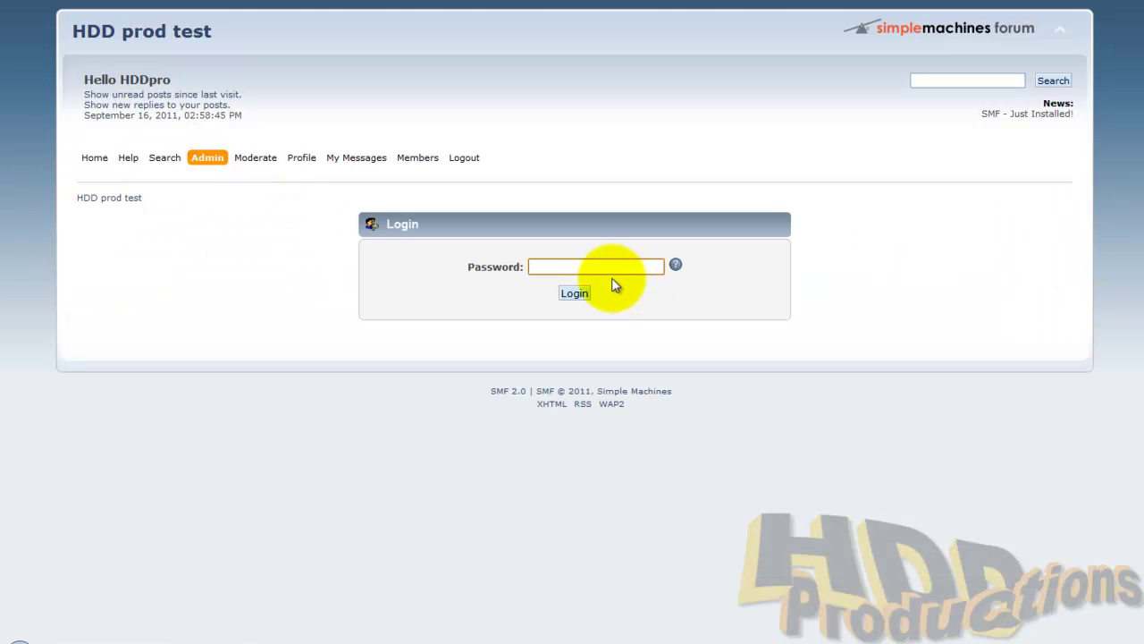
pyautogui.write('•')
pyautogui.press('Return')
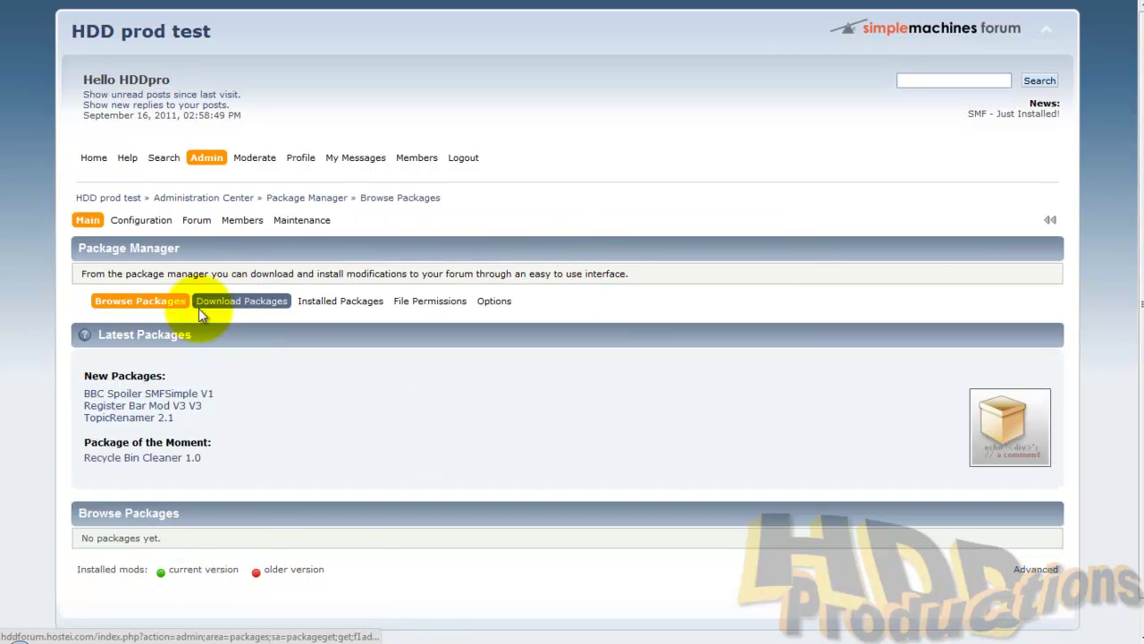
# - Open the Themes and Layout Manage and Install settings page
pyautogui.scroll(-2, 236, 340)
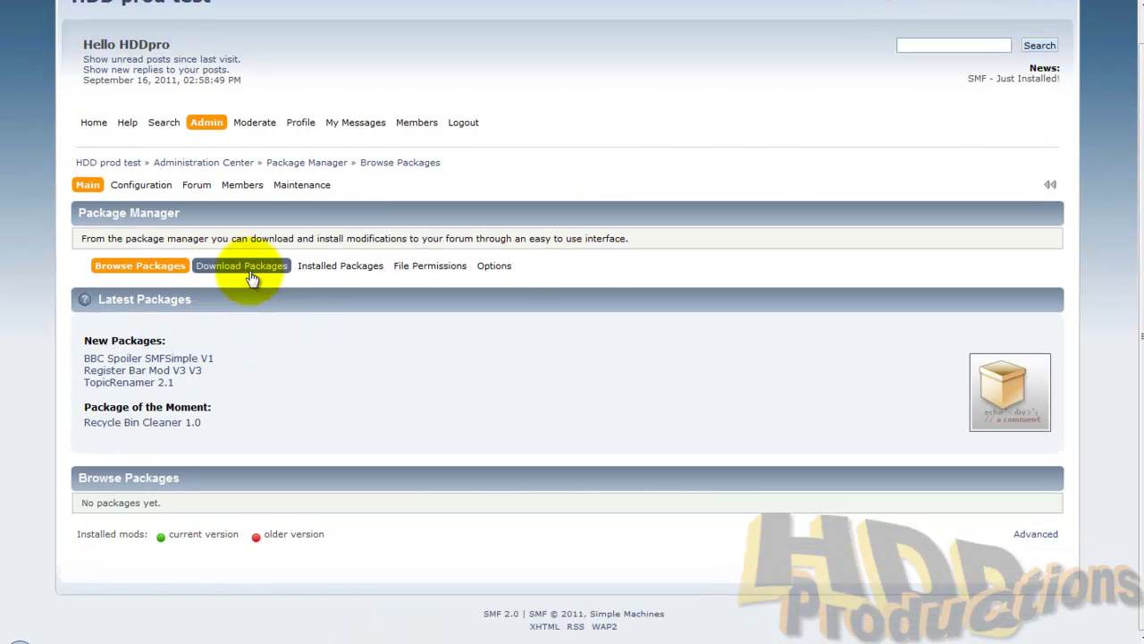
pyautogui.moveTo(141, 220)
pyautogui.moveTo(182, 351)
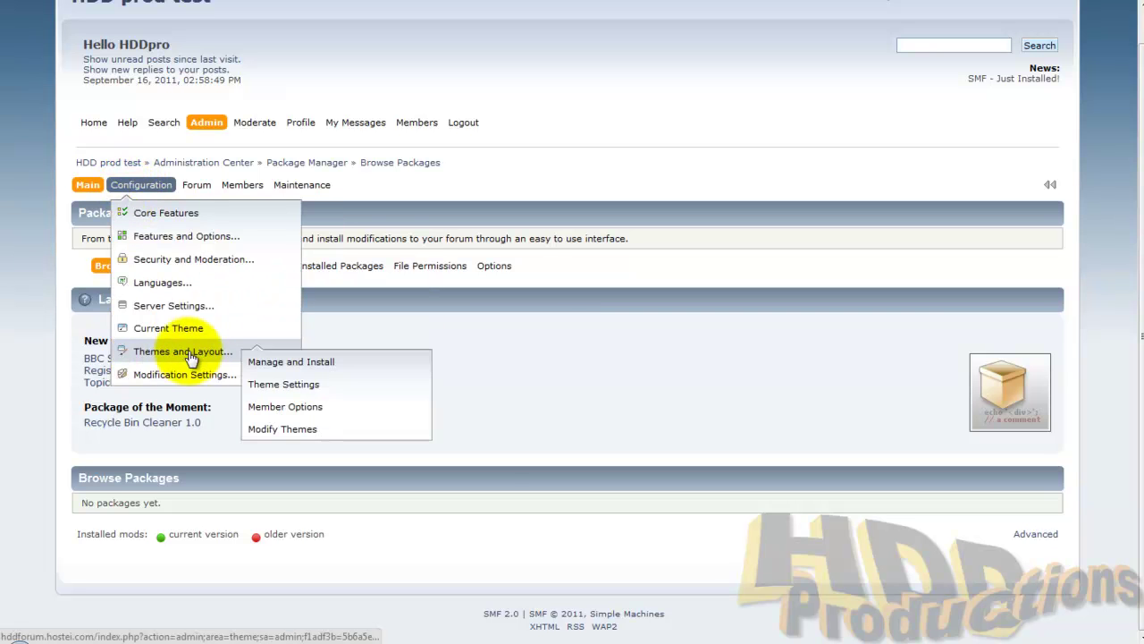
pyautogui.click(198, 353)
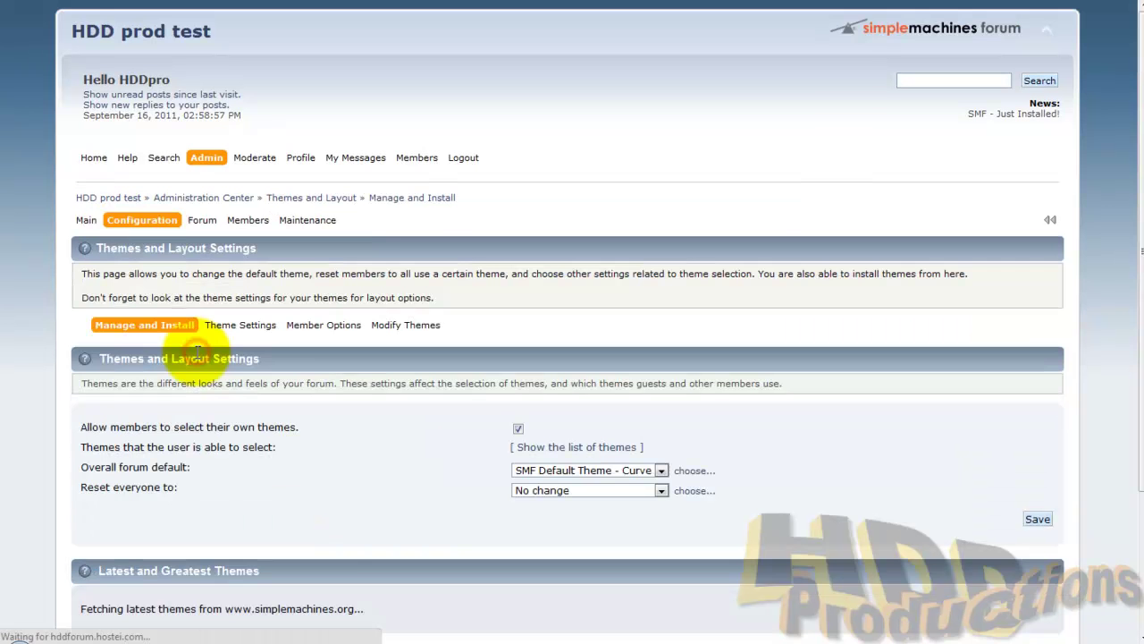
pyautogui.scroll(-5, 298, 384)
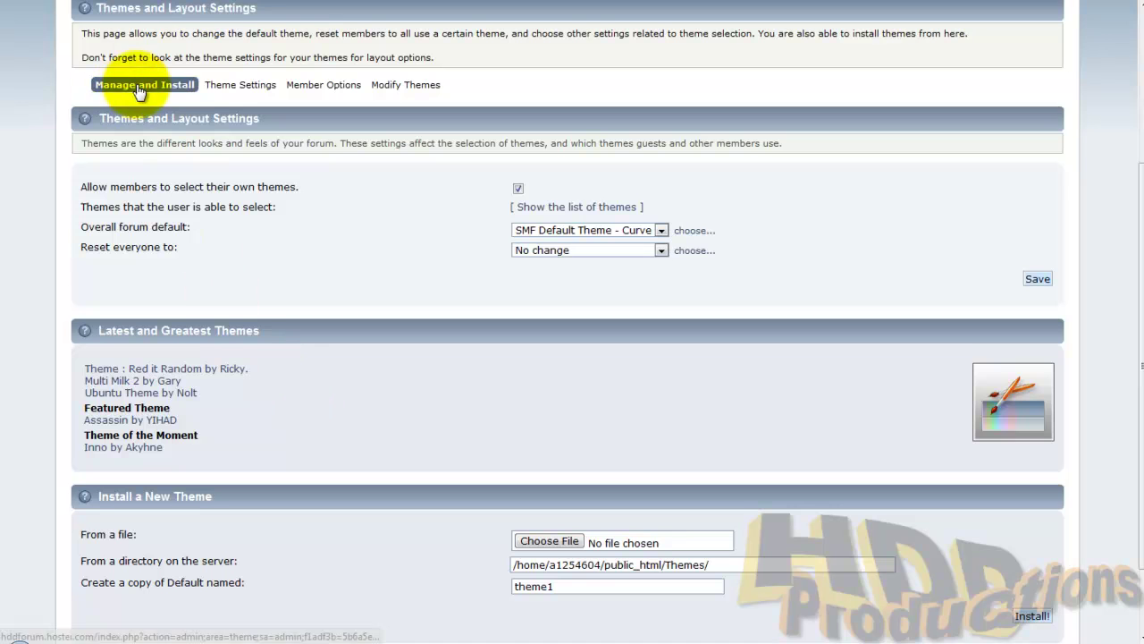
pyautogui.scroll(-3, 192, 109)
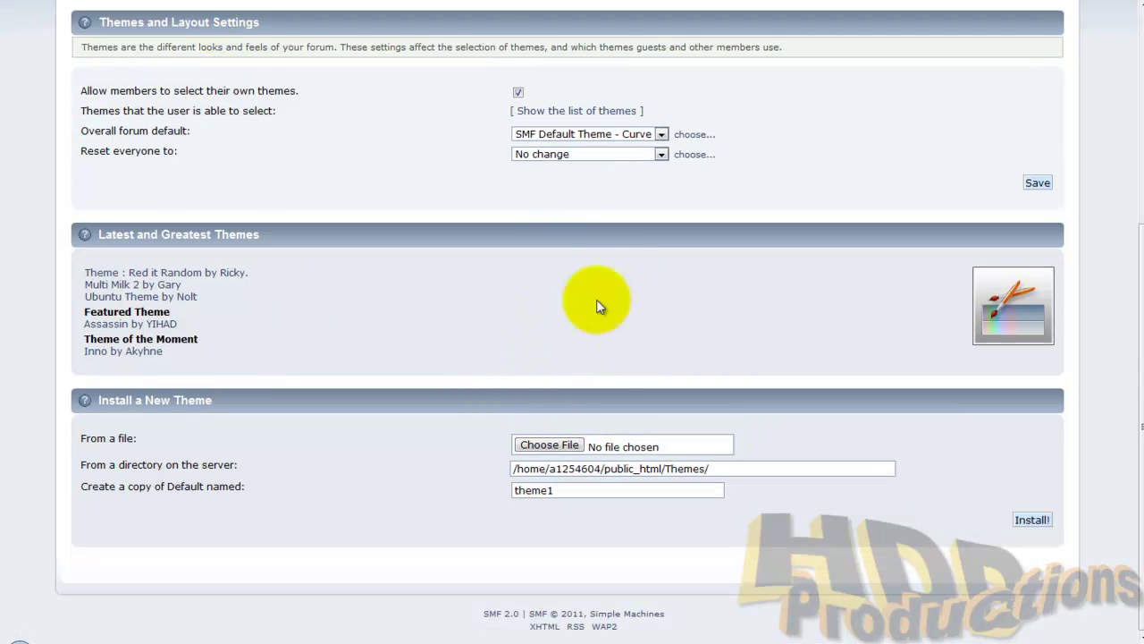
# - Review the Overall forum default and Reset everyone lists, keeping Curve and No change
pyautogui.click(611, 134)
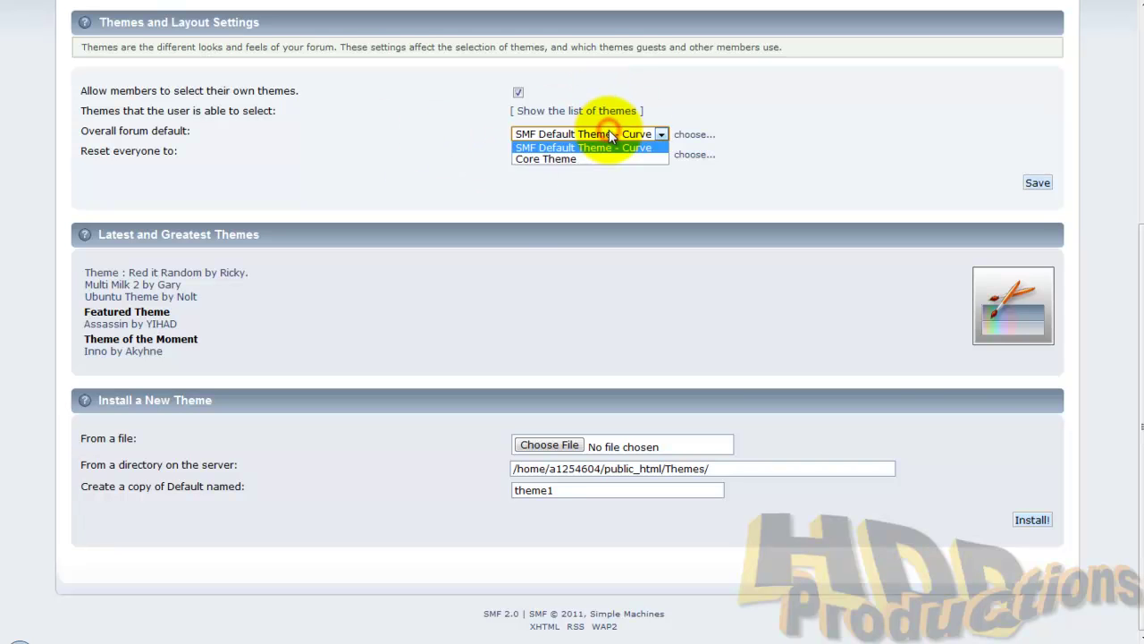
pyautogui.scroll(2, 315, 103)
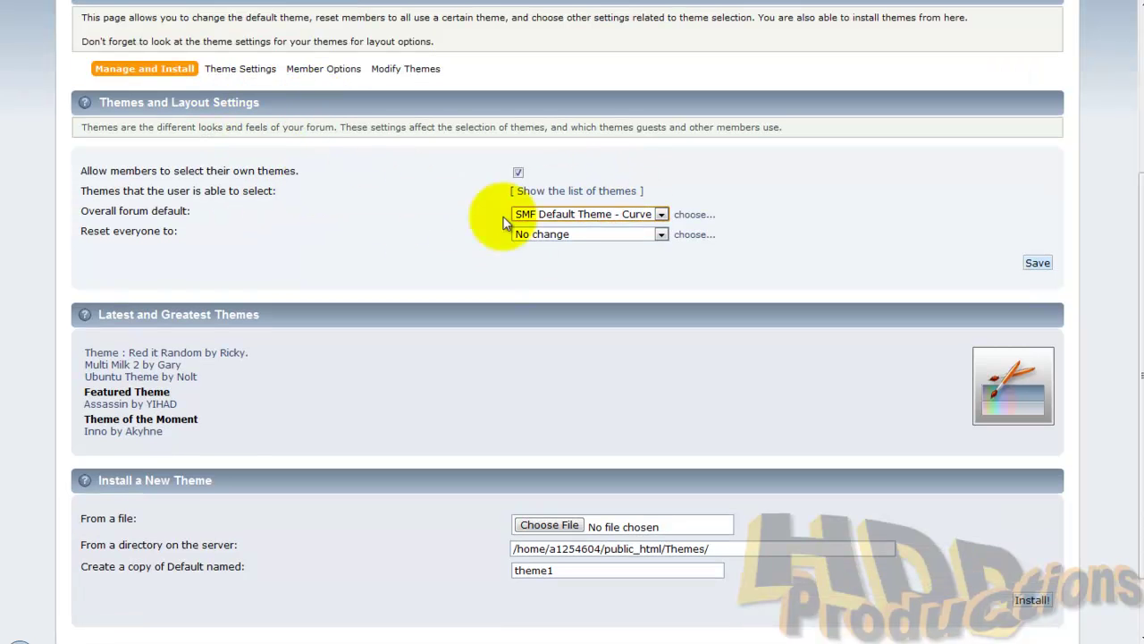
pyautogui.click(552, 235)
pyautogui.click(551, 235)
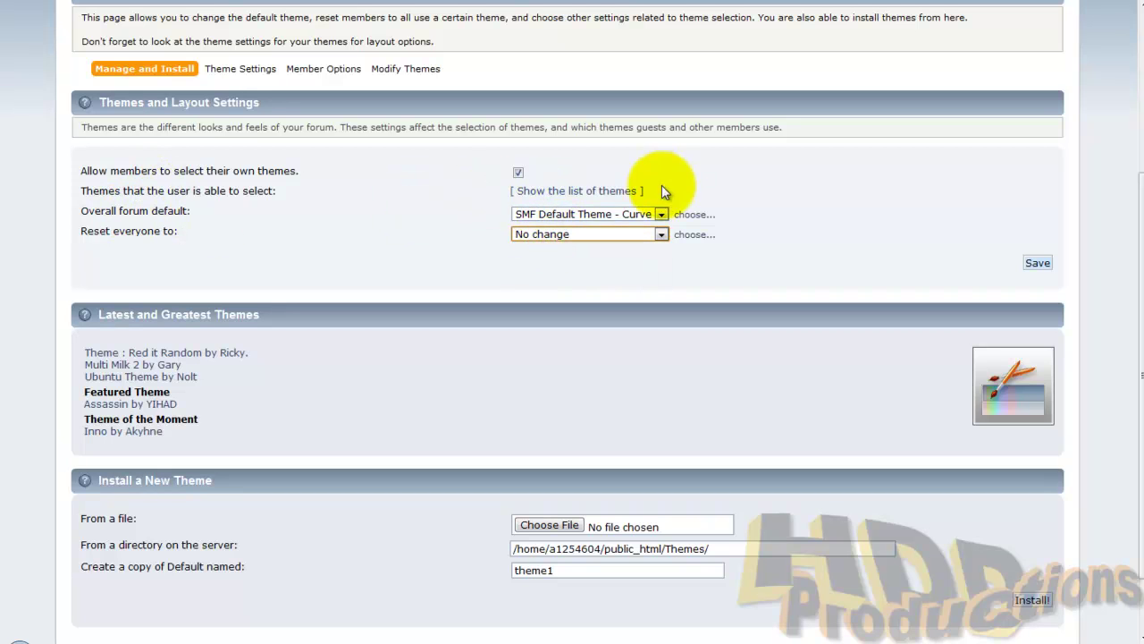
pyautogui.click(607, 214)
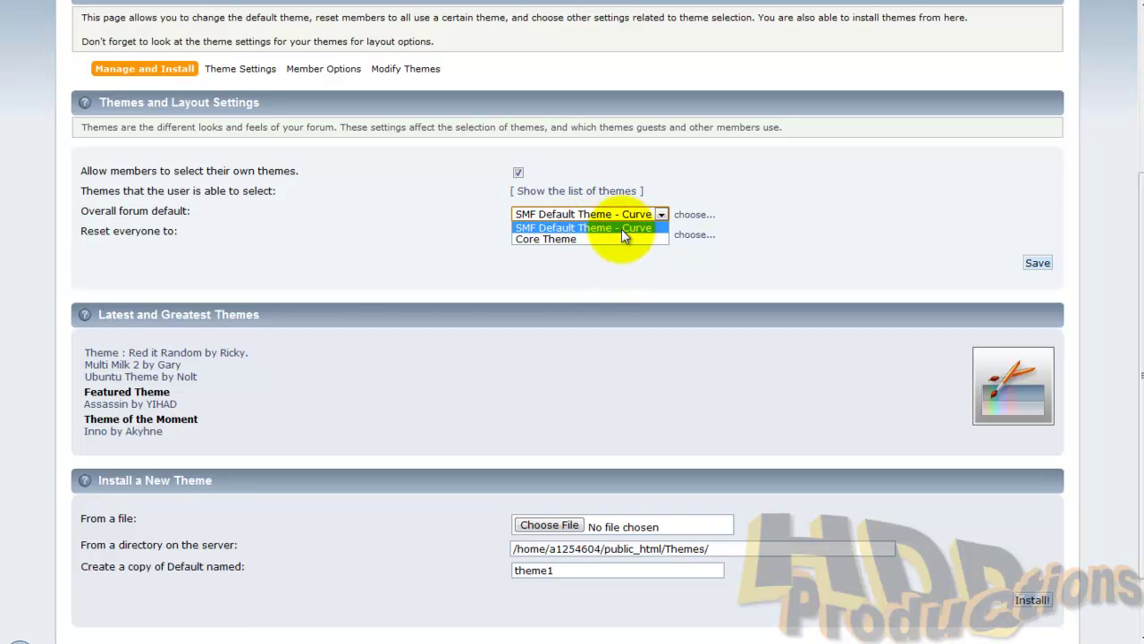
pyautogui.click(466, 232)
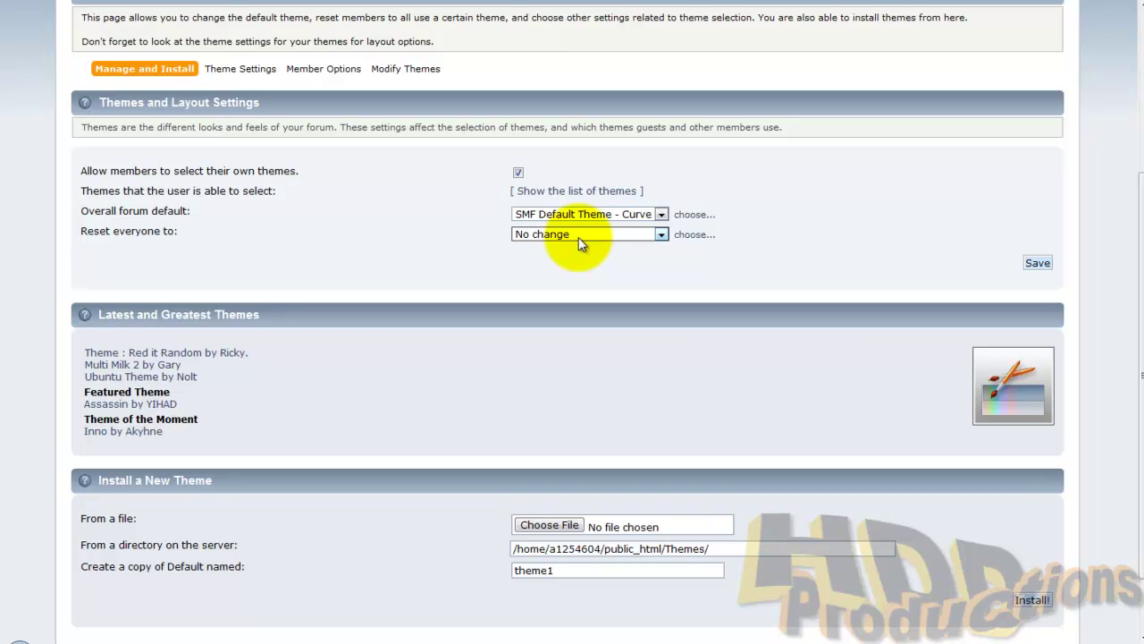
pyautogui.click(579, 237)
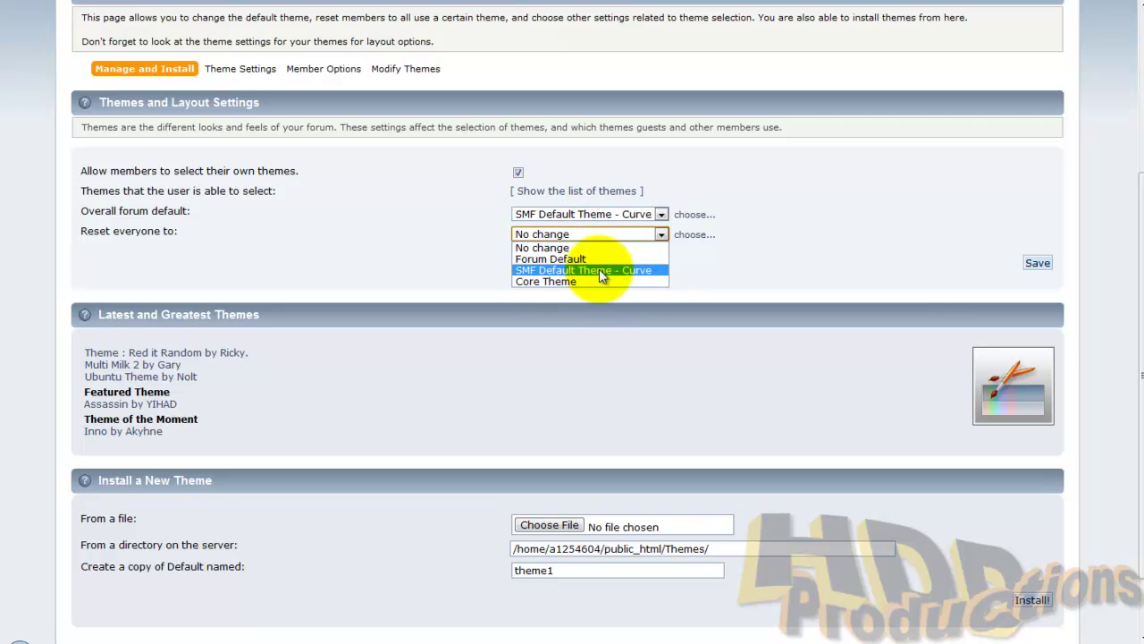
pyautogui.click(795, 251)
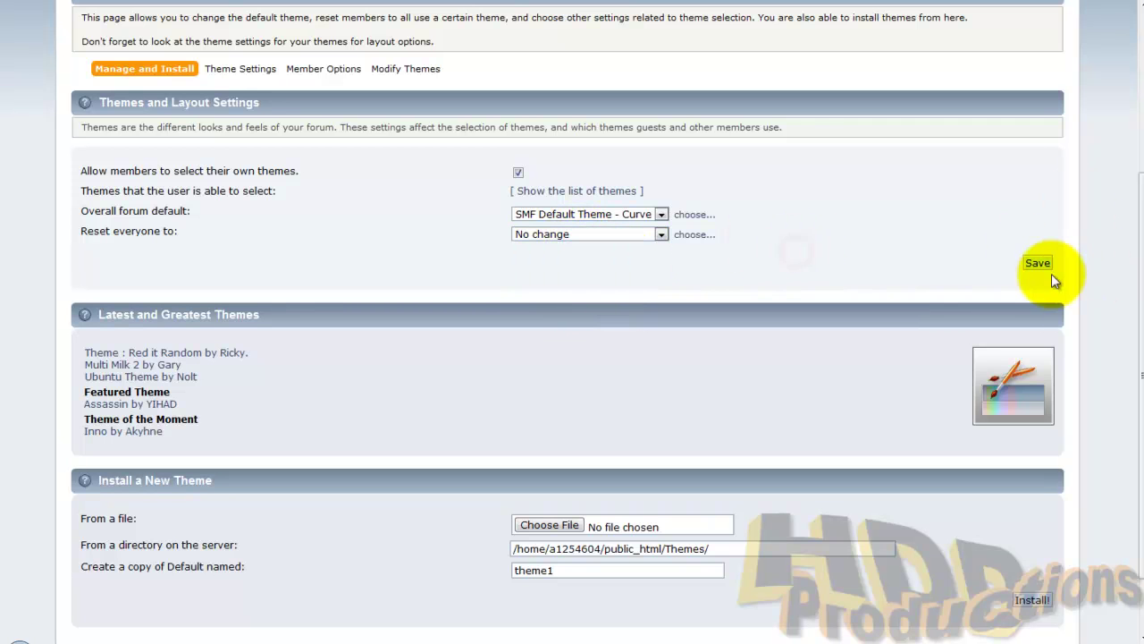
pyautogui.scroll(-2, 238, 338)
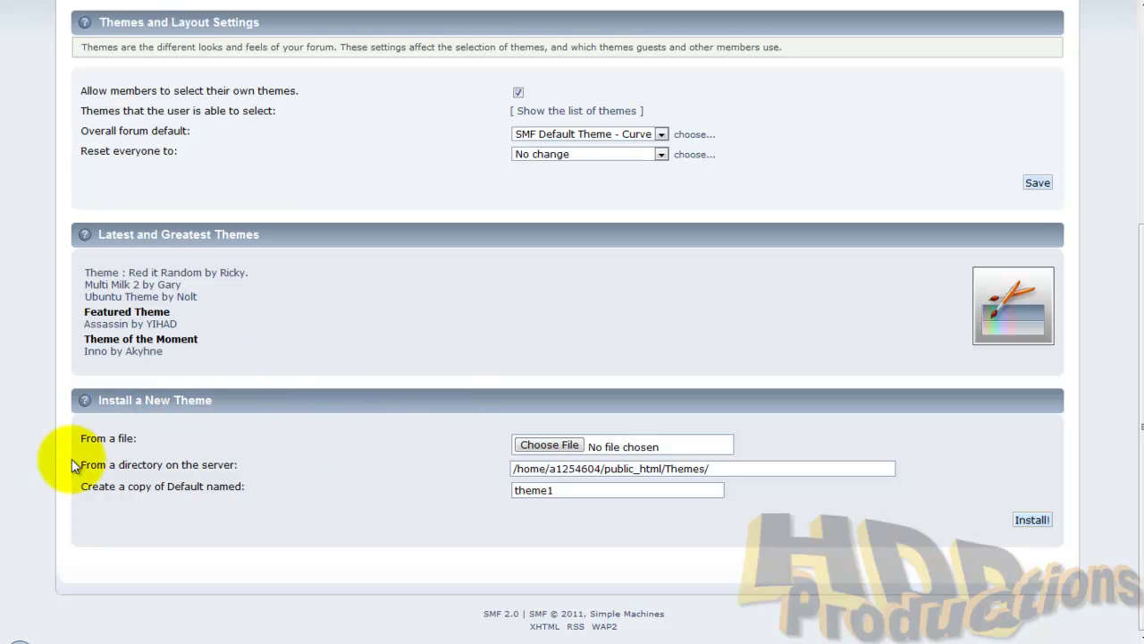
# - Upload Flint_2_0.zip as a new theme and confirm its installation
pyautogui.click(547, 446)
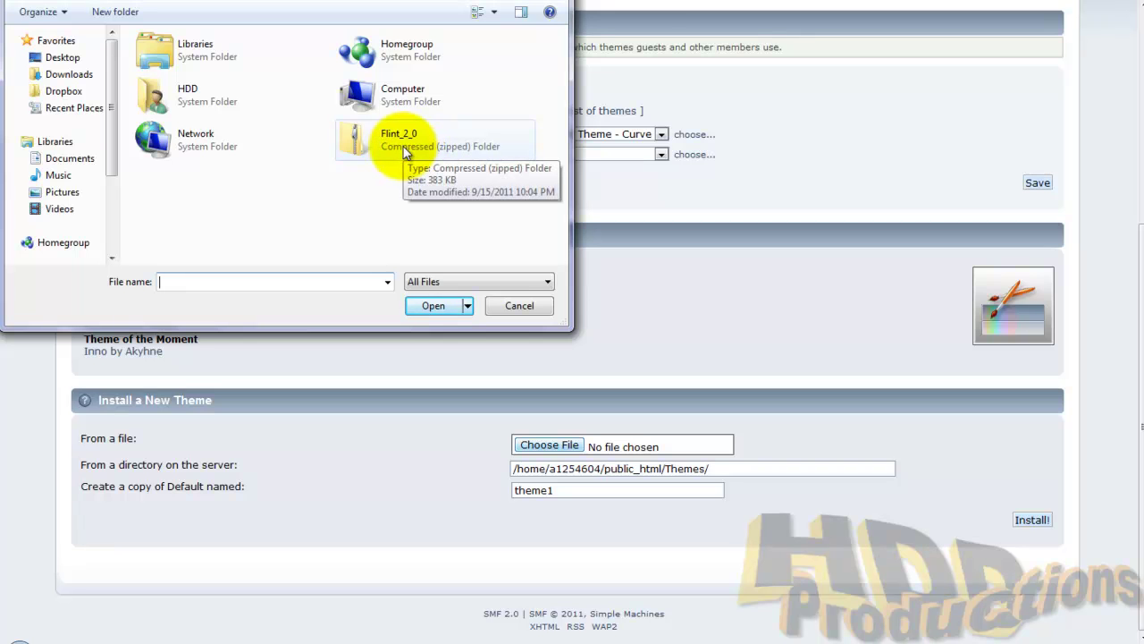
pyautogui.doubleClick(404, 152)
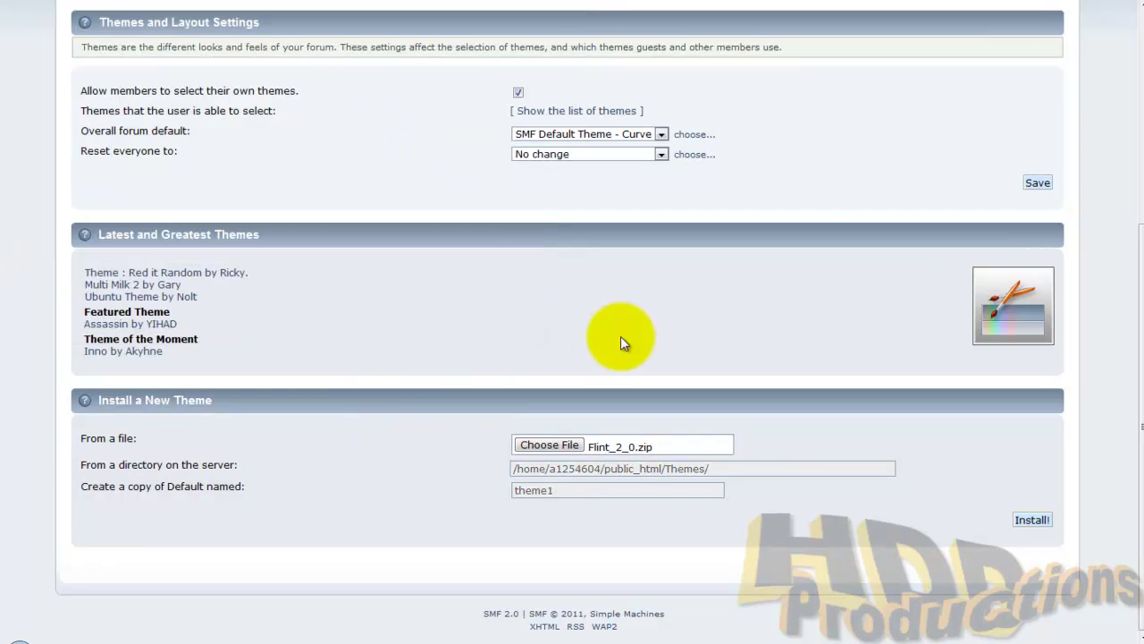
pyautogui.click(1035, 522)
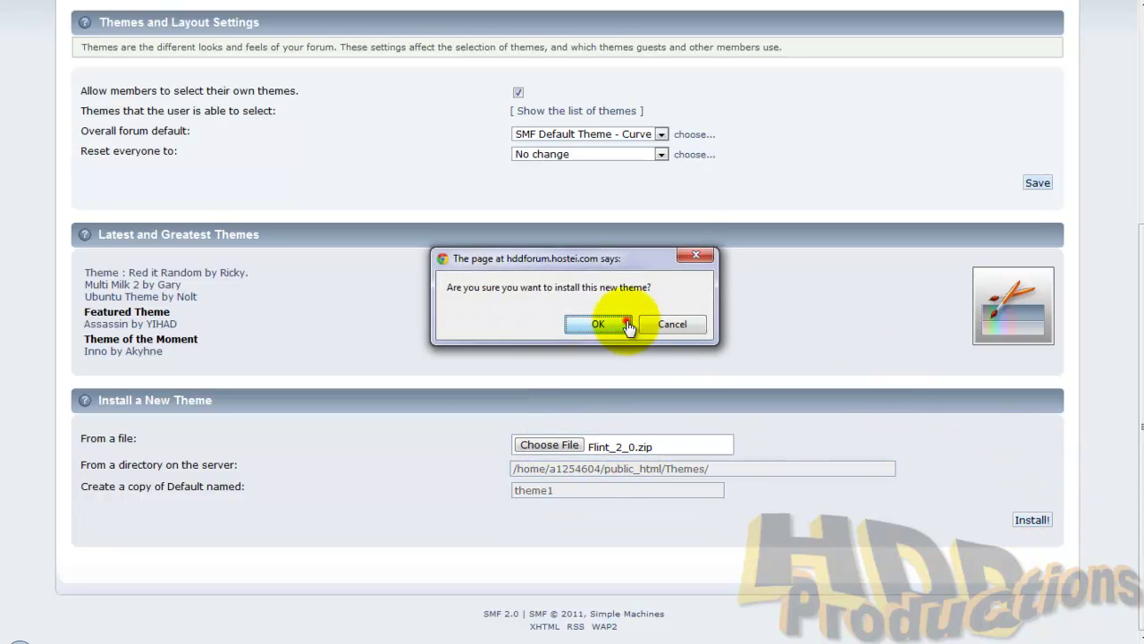
pyautogui.click(526, 325)
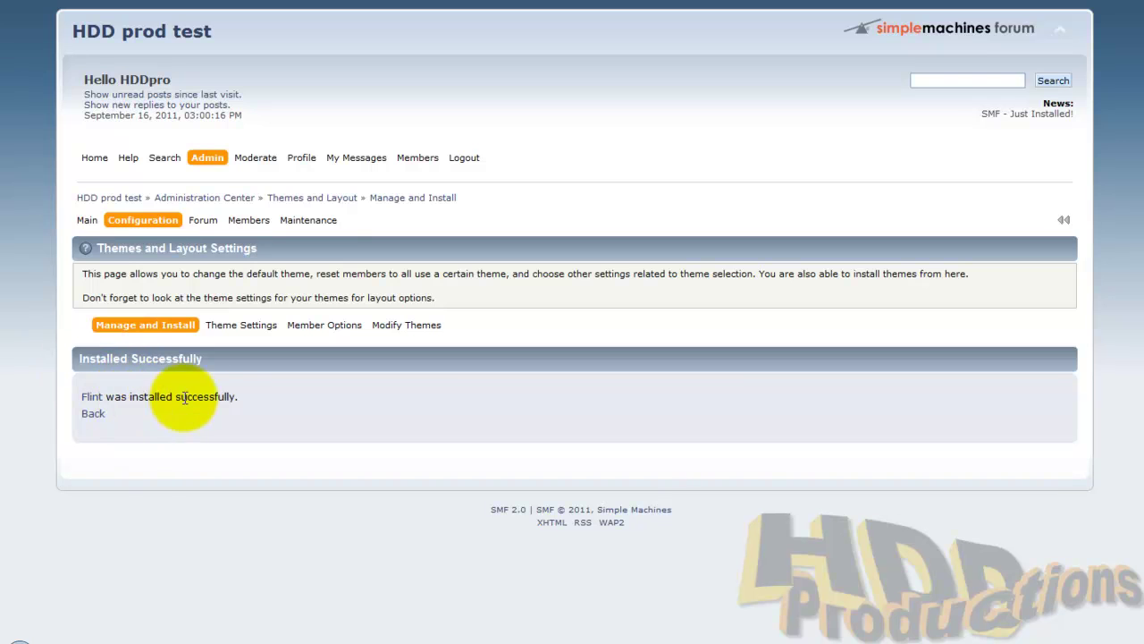
# - Choose Flint for both Overall forum default and Reset everyone on the theme settings page
pyautogui.click(93, 414)
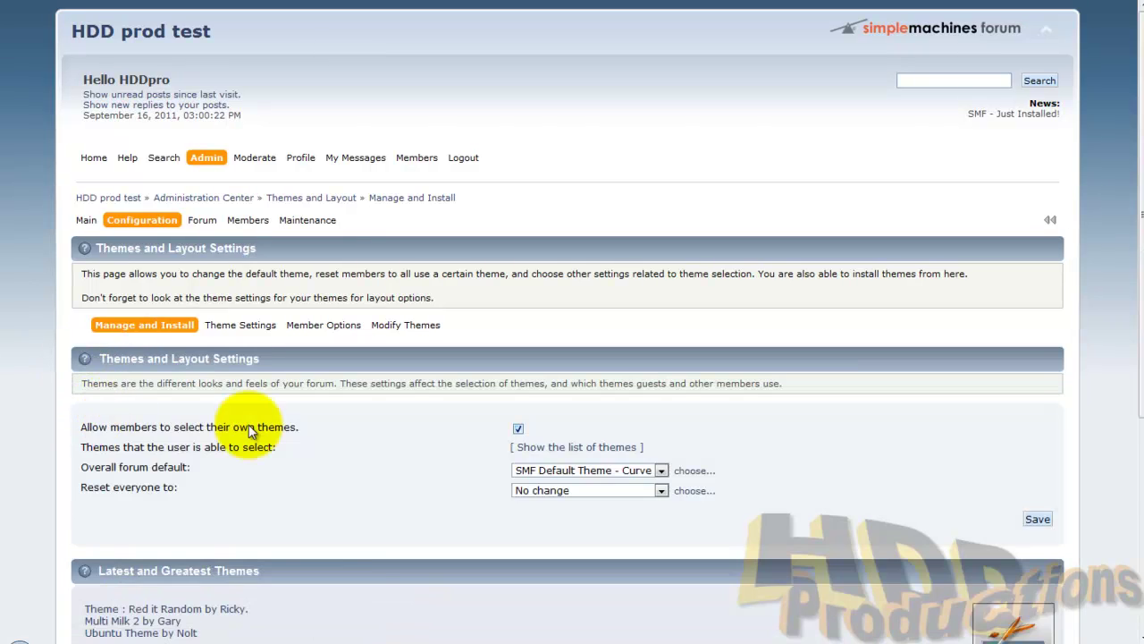
pyautogui.scroll(-3, 345, 378)
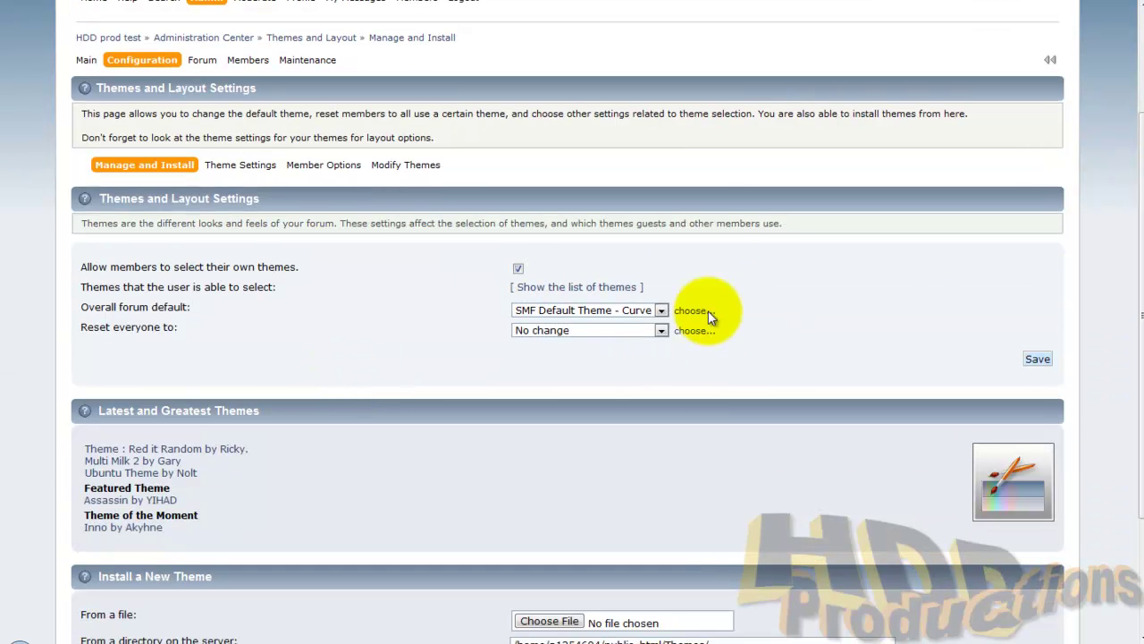
pyautogui.click(581, 310)
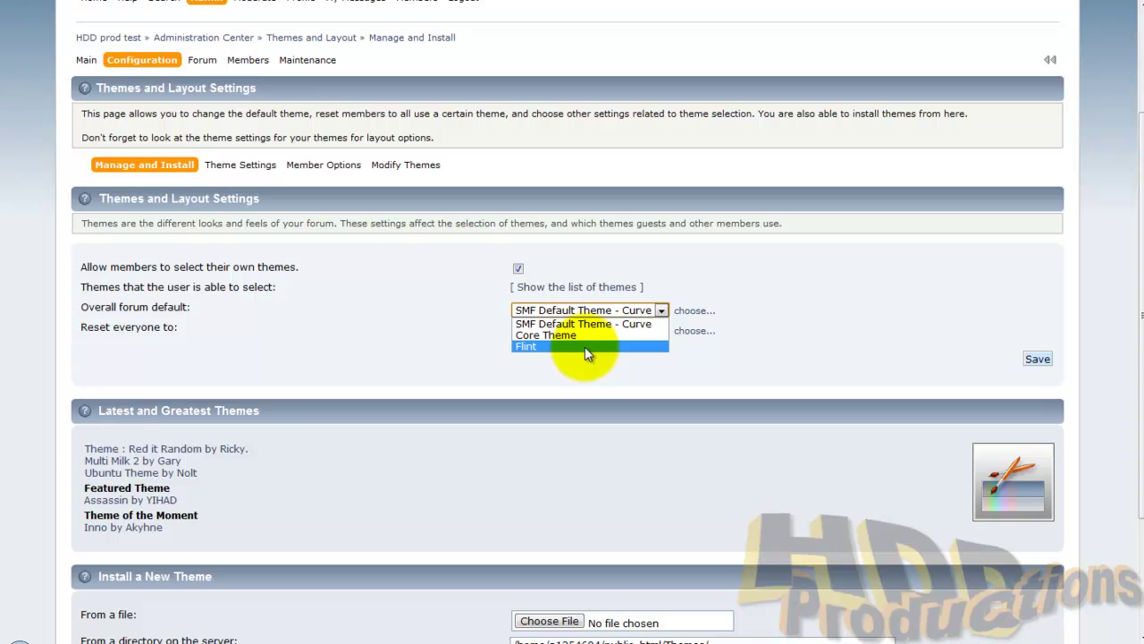
pyautogui.click(588, 346)
pyautogui.click(568, 392)
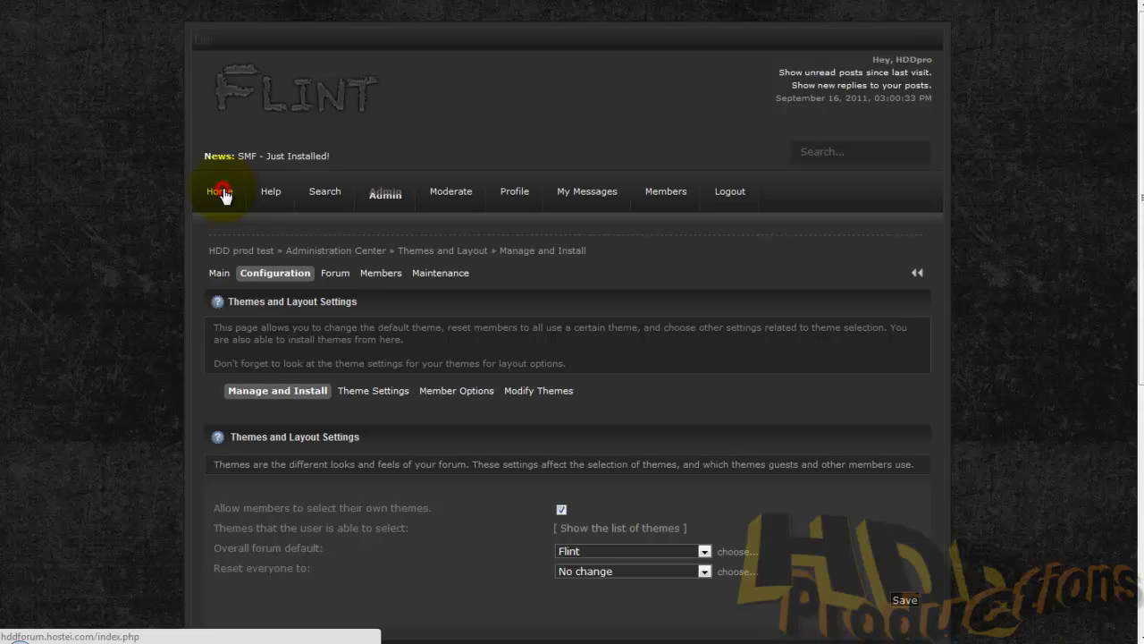
# - View the Flint-styled home page beside the HDD productions forum, then close that window
pyautogui.click(223, 196)
pyautogui.moveTo(386, 192)
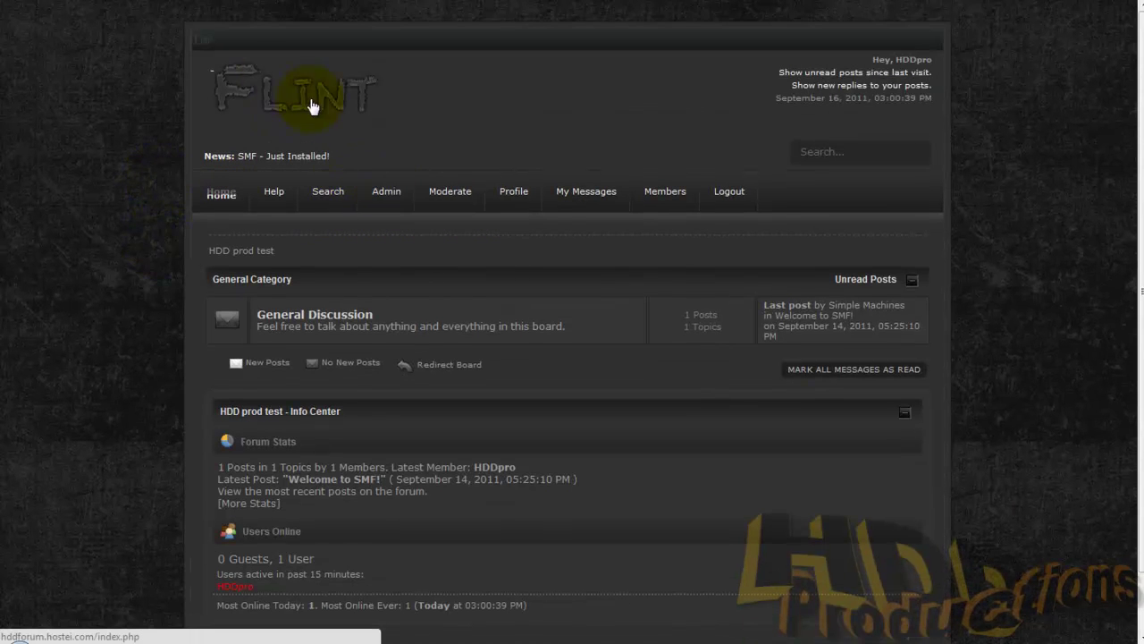
pyautogui.moveTo(329, 97); pyautogui.dragTo(703, 39)
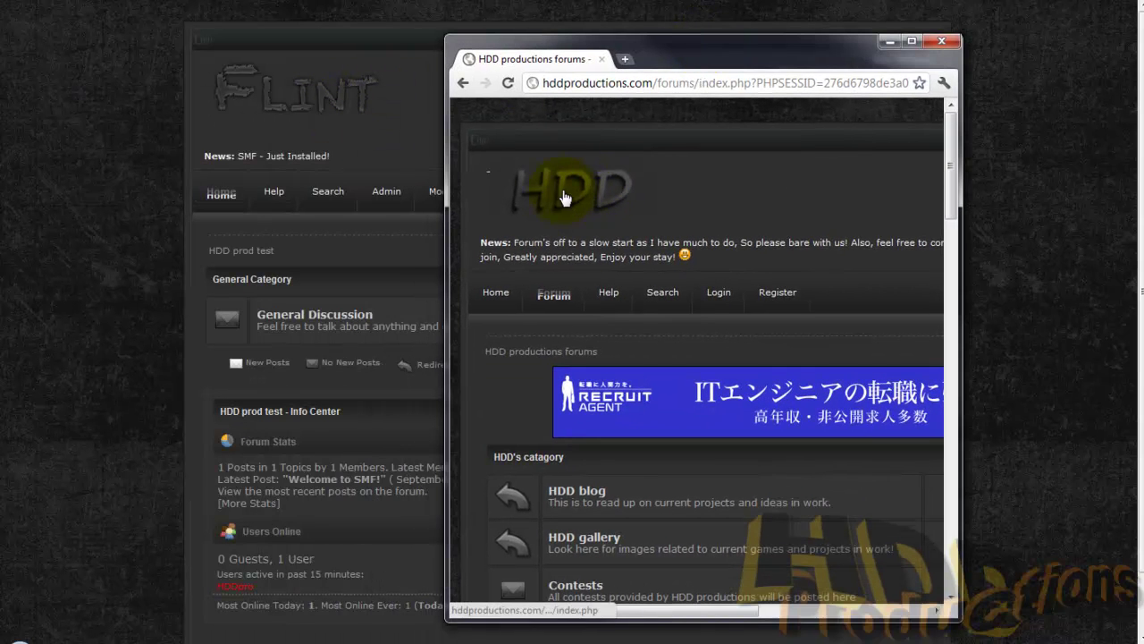
pyautogui.click(674, 57)
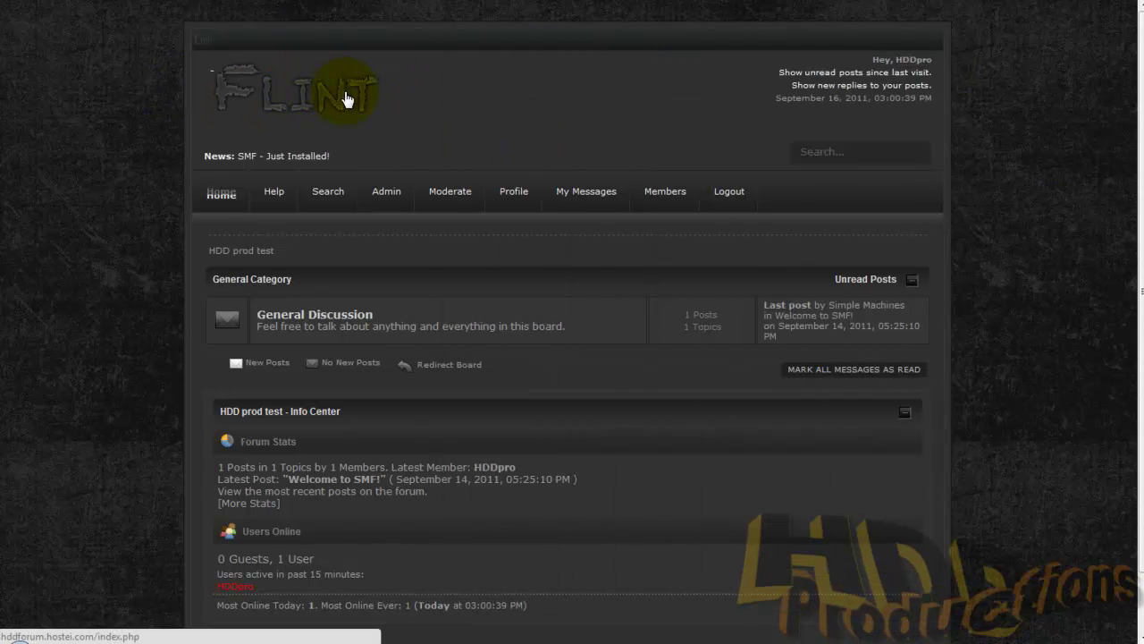
# - Copy logo from Flint_2_0 > images > img onto the desktop and close Explorer
pyautogui.press('super+d')
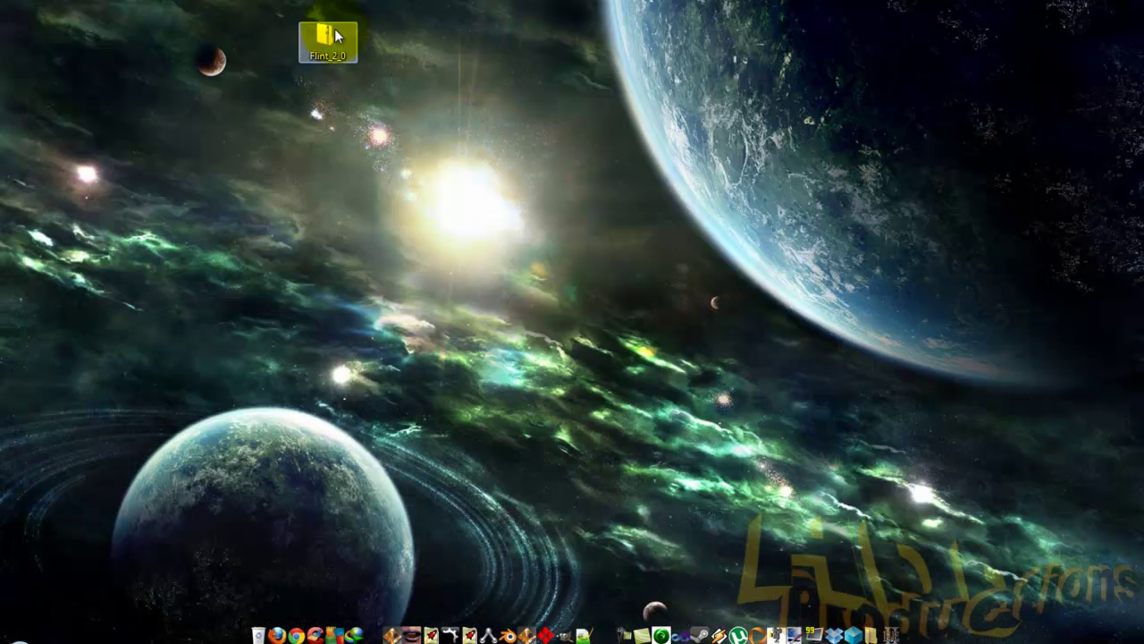
pyautogui.doubleClick(337, 36)
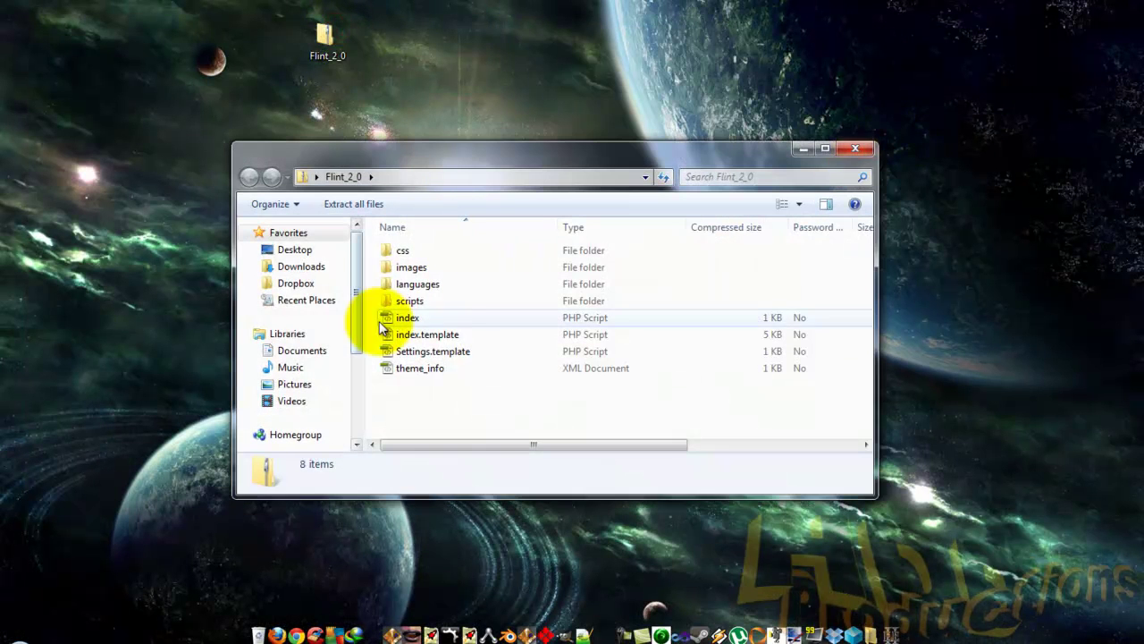
pyautogui.doubleClick(423, 268)
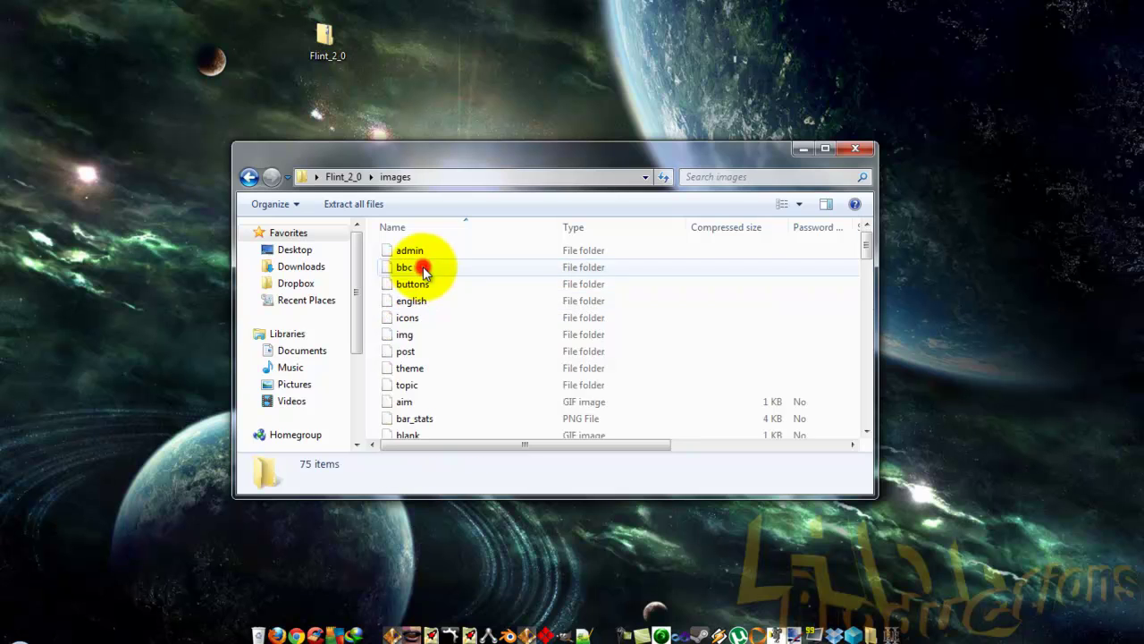
pyautogui.click(248, 176)
pyautogui.doubleClick(422, 265)
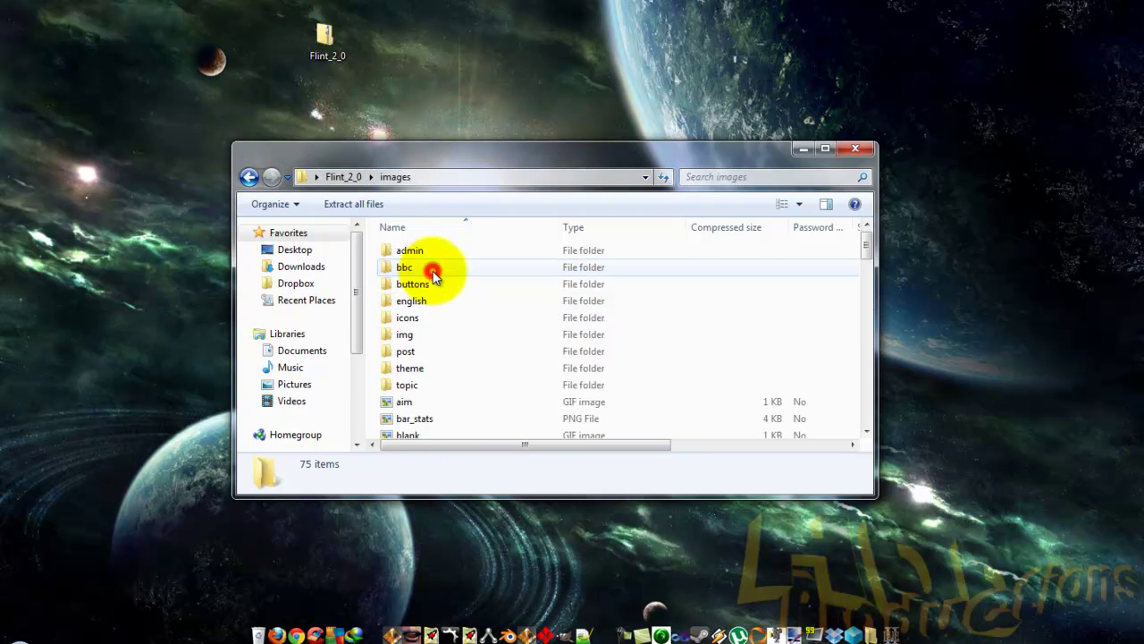
pyautogui.doubleClick(417, 334)
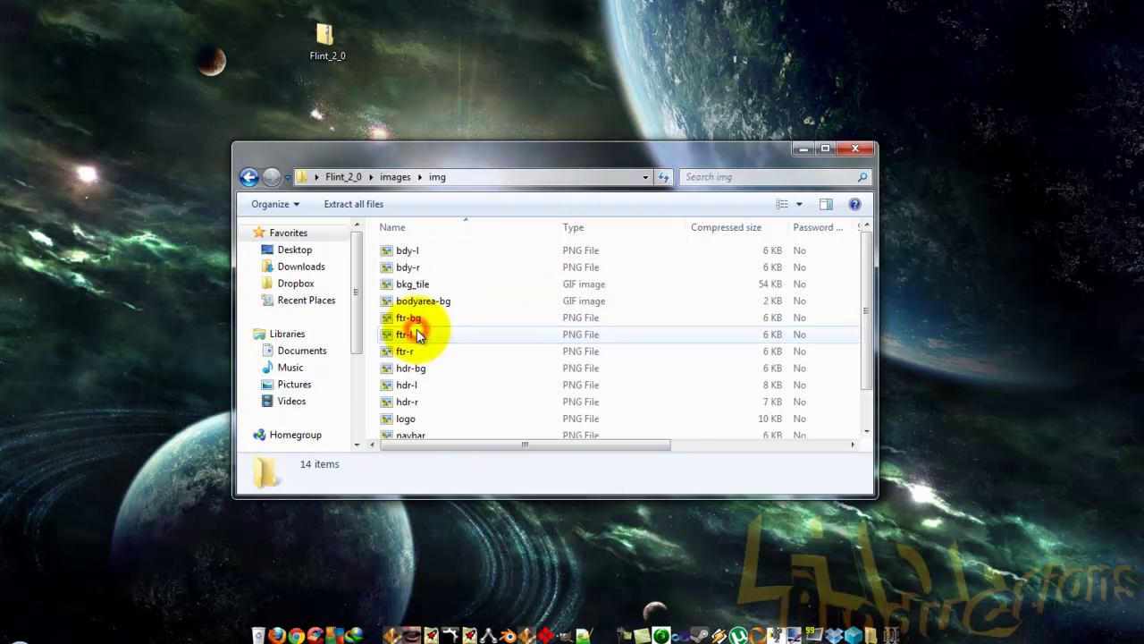
pyautogui.scroll(-1, 421, 326)
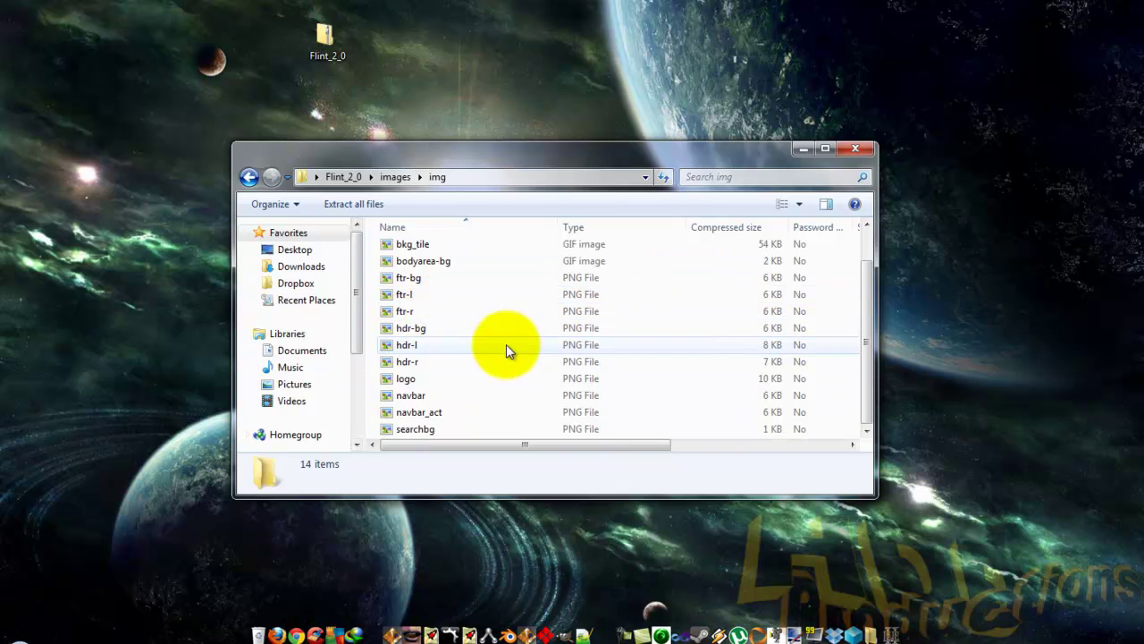
pyautogui.moveTo(409, 378); pyautogui.dragTo(170, 230)
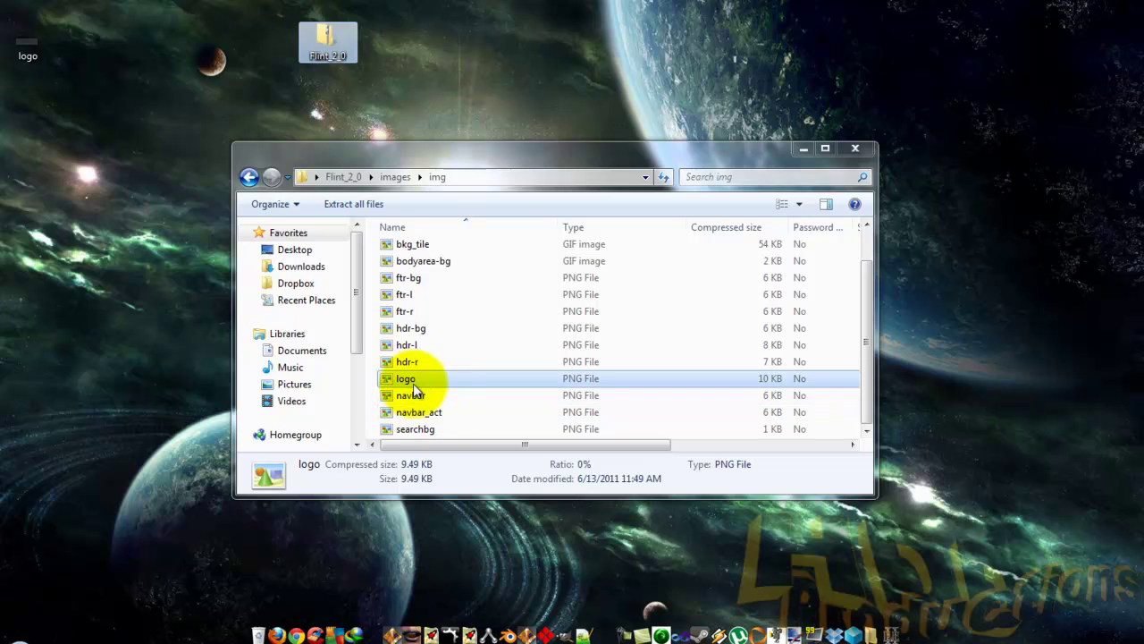
pyautogui.click(921, 199)
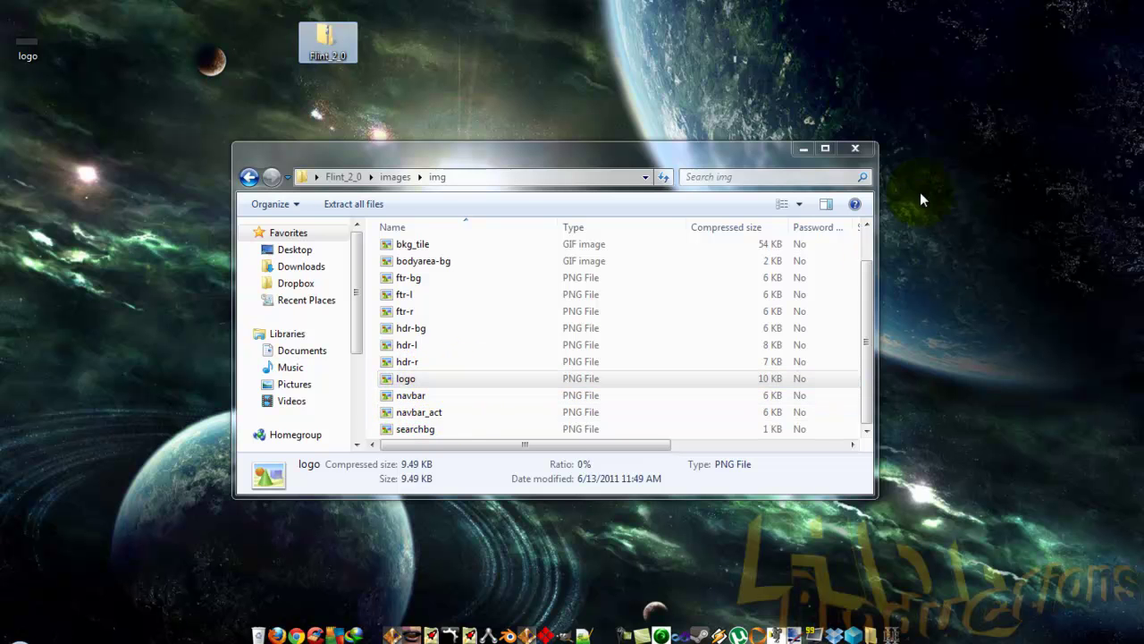
pyautogui.click(856, 148)
# - Confirm in the logo's Properties Details that it is 214 × 70 pixels, then preview it
pyautogui.moveTo(28, 43); pyautogui.dragTo(100, 114)
pyautogui.rightClick(100, 114)
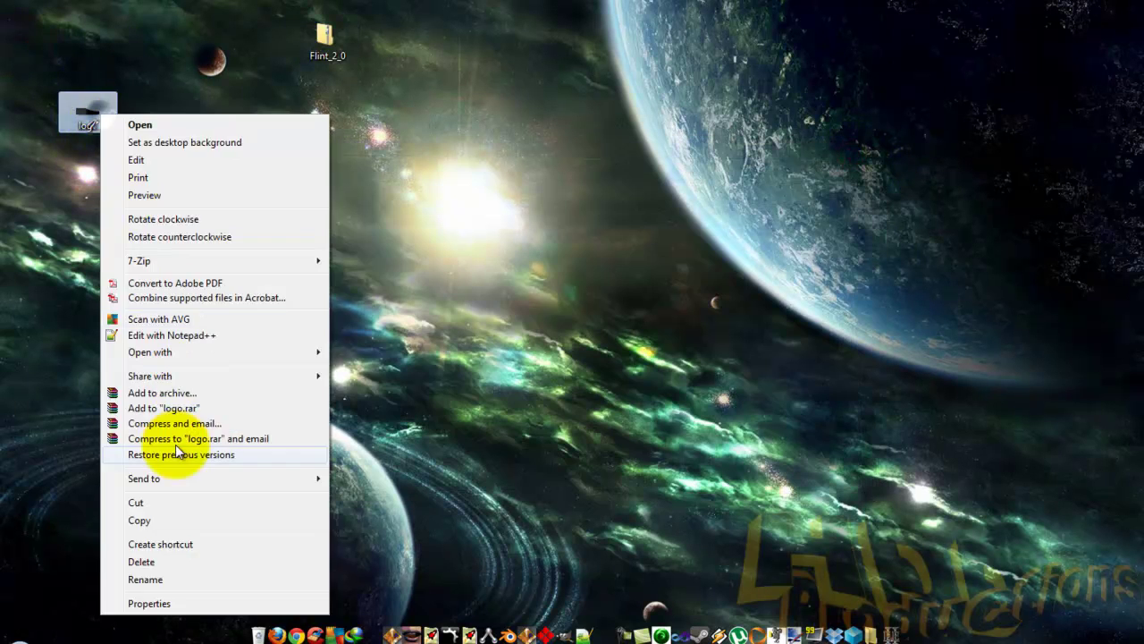
pyautogui.click(148, 602)
pyautogui.click(222, 152)
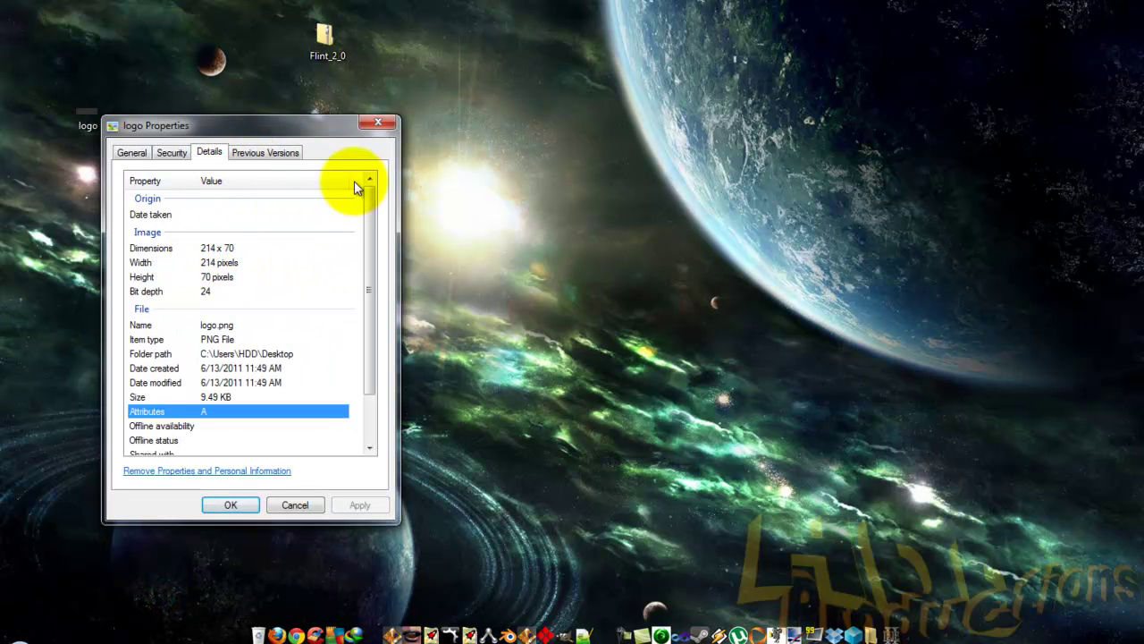
pyautogui.click(379, 122)
pyautogui.doubleClick(86, 114)
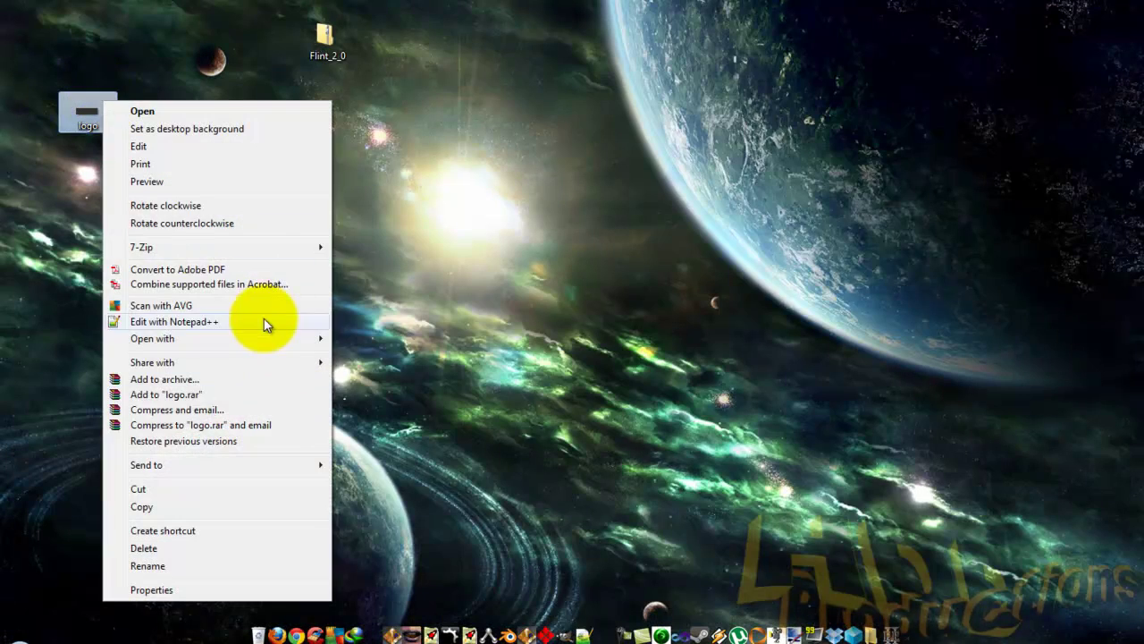
# - Brush black and white strokes over Flint's logo.png in Paint.NET, then close it with Don't Save
pyautogui.click(414, 371)
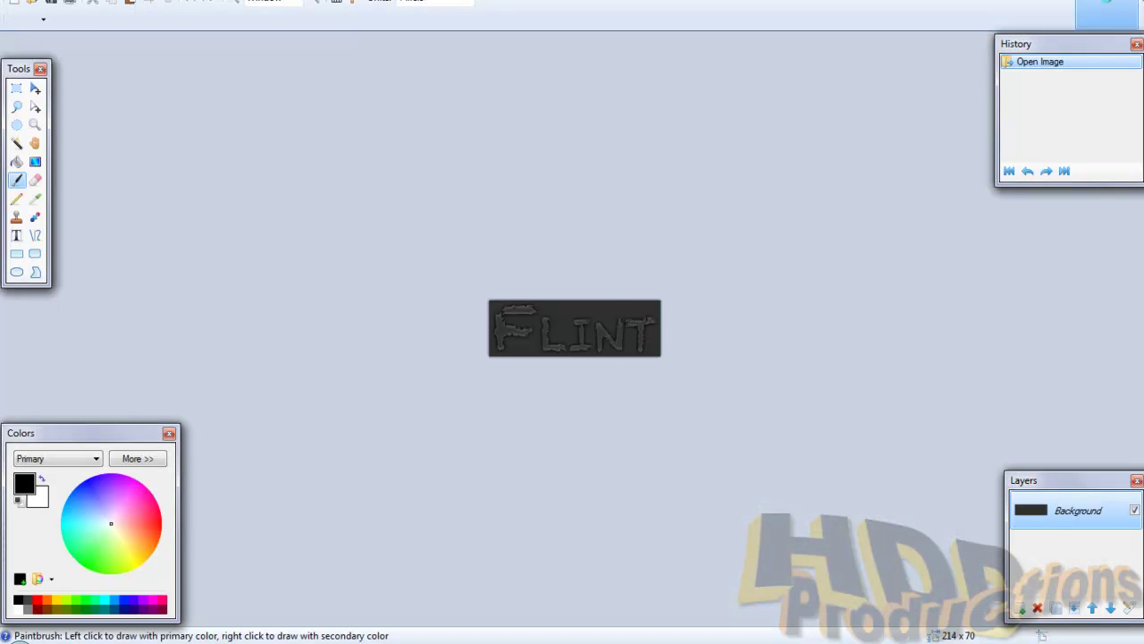
pyautogui.moveTo(660, 301); pyautogui.dragTo(643, 270)
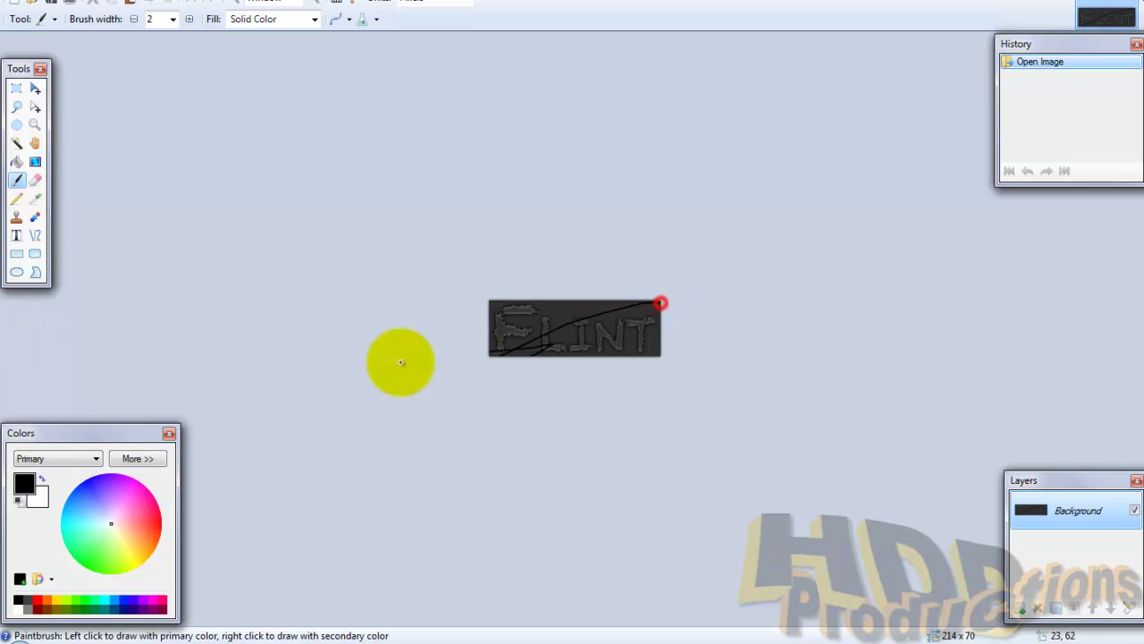
pyautogui.click(40, 478)
pyautogui.moveTo(327, 415)
pyautogui.mouseDown()
pyautogui.moveTo(894, 235)
pyautogui.moveTo(774, 281)
pyautogui.mouseUp()
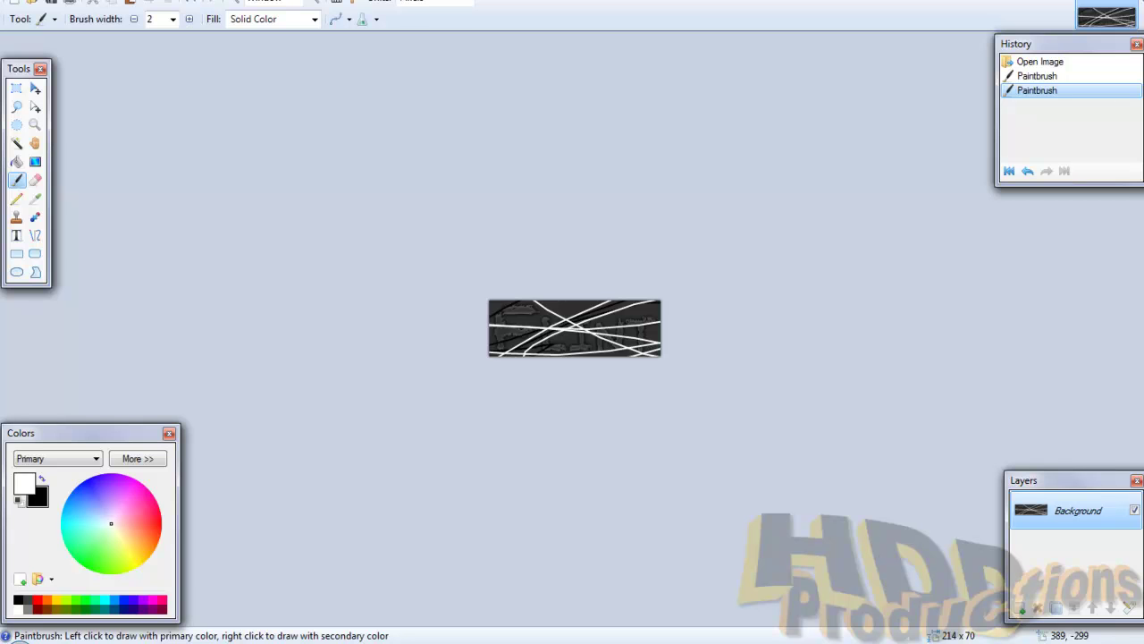
pyautogui.hotkey('alt', 'F4')
pyautogui.click(554, 317)
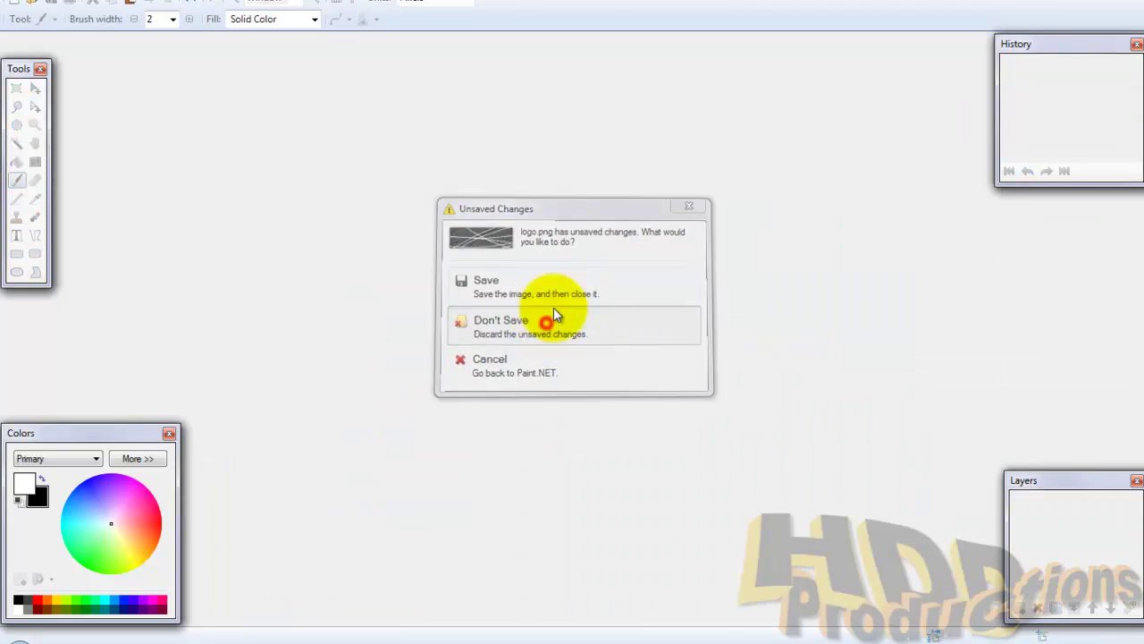
pyautogui.press('super')
# - Close the Documents window and check the desktop logo.png details: 214 × 70 pixels, 5.43 KB
pyautogui.click(269, 301)
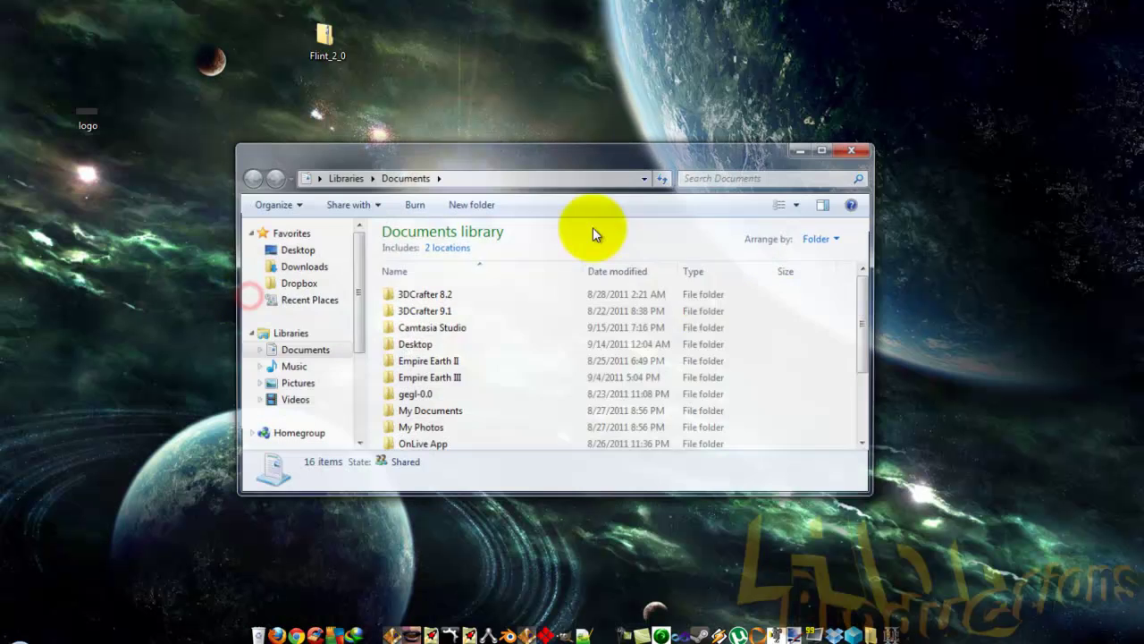
pyautogui.hotkey('alt', 'F4')
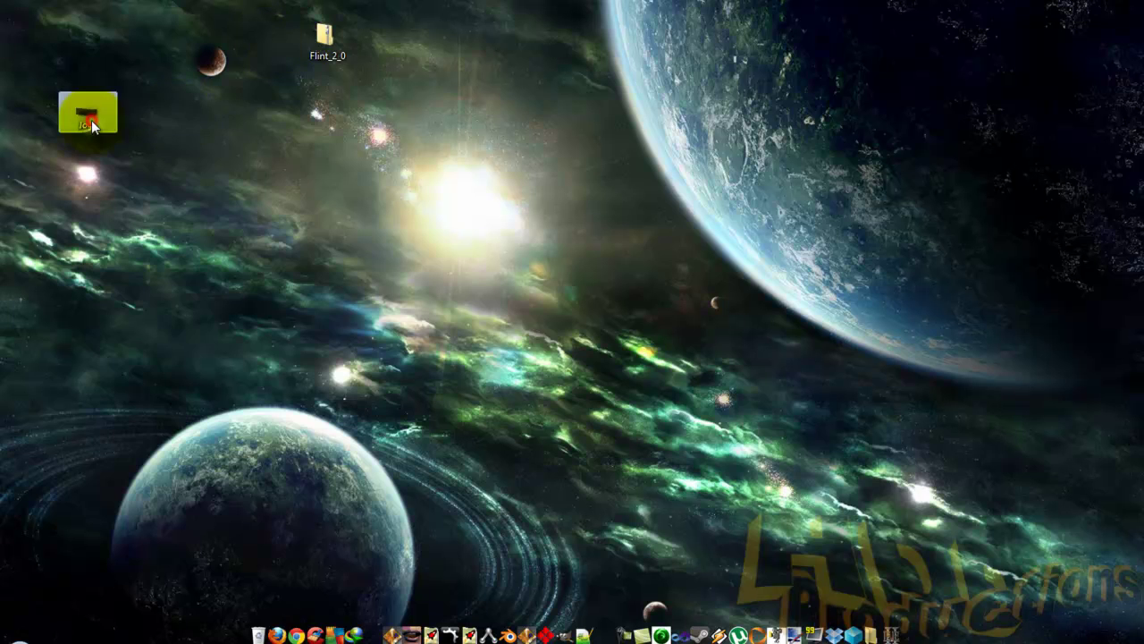
pyautogui.click(176, 607)
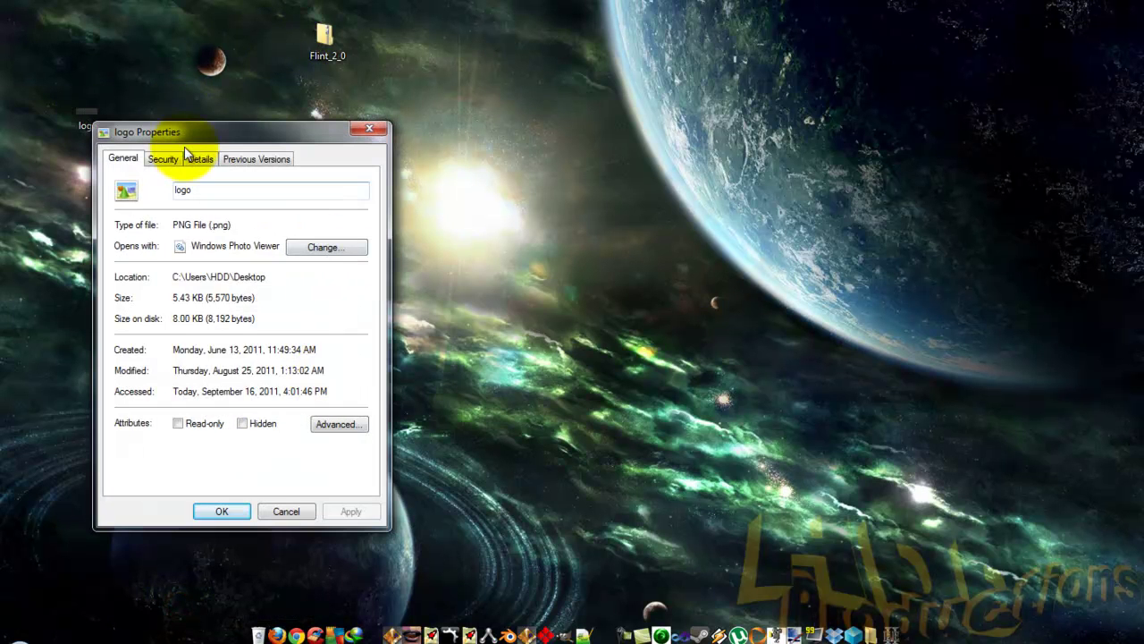
pyautogui.click(201, 160)
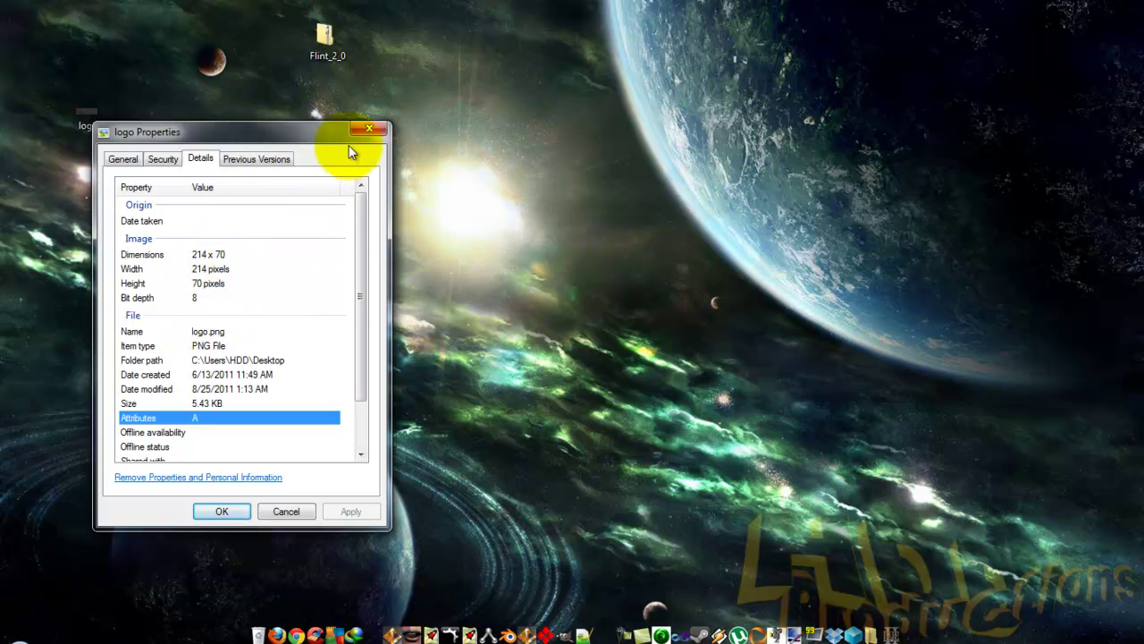
pyautogui.click(372, 131)
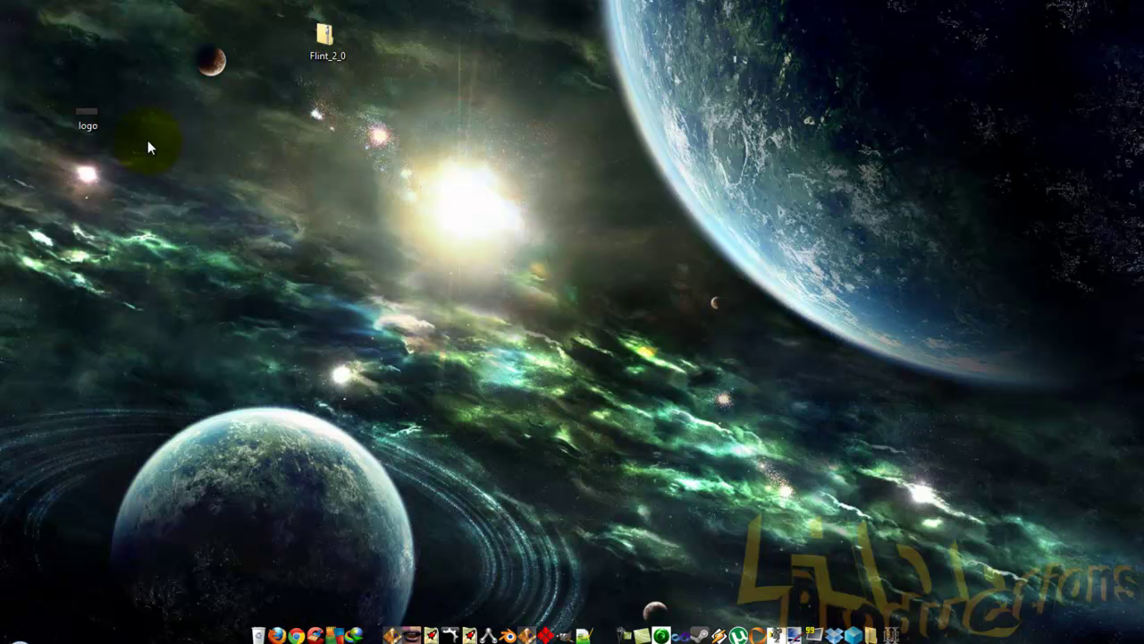
# - Move the logo icon further down the desktop and clear the selection
pyautogui.moveTo(143, 137); pyautogui.dragTo(89, 111)
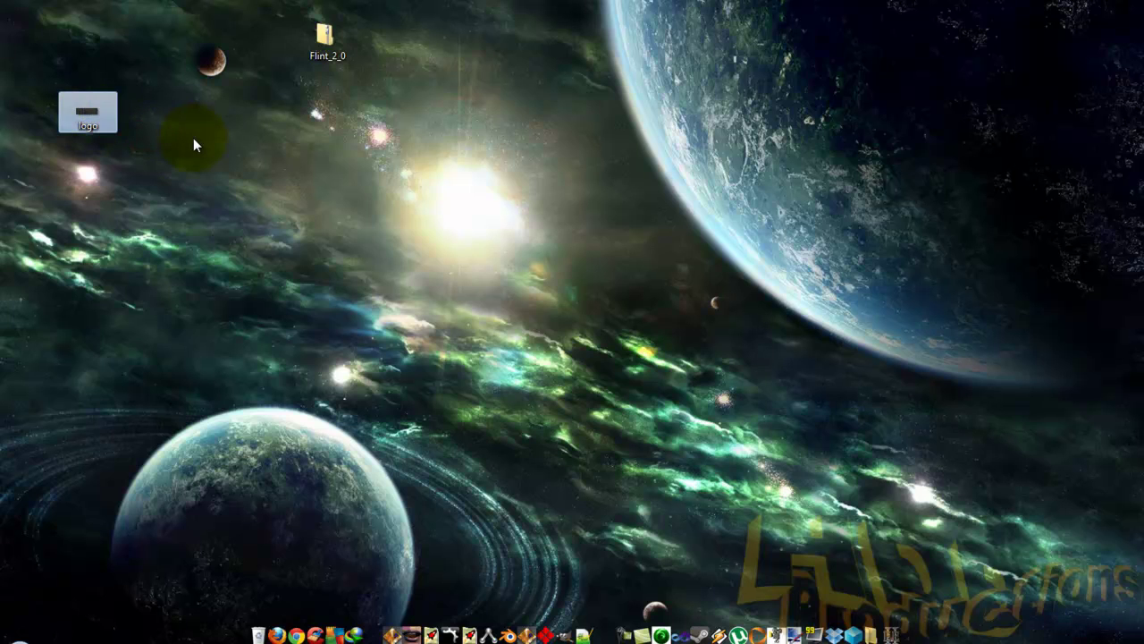
pyautogui.click(195, 164)
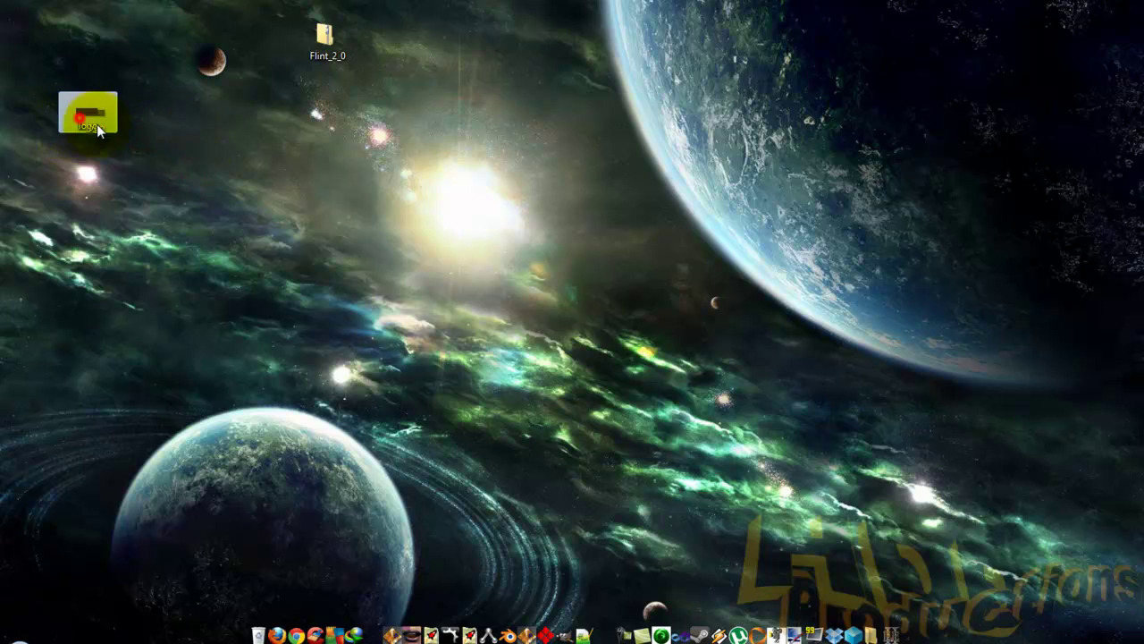
pyautogui.moveTo(96, 123); pyautogui.dragTo(133, 161)
pyautogui.click(240, 234)
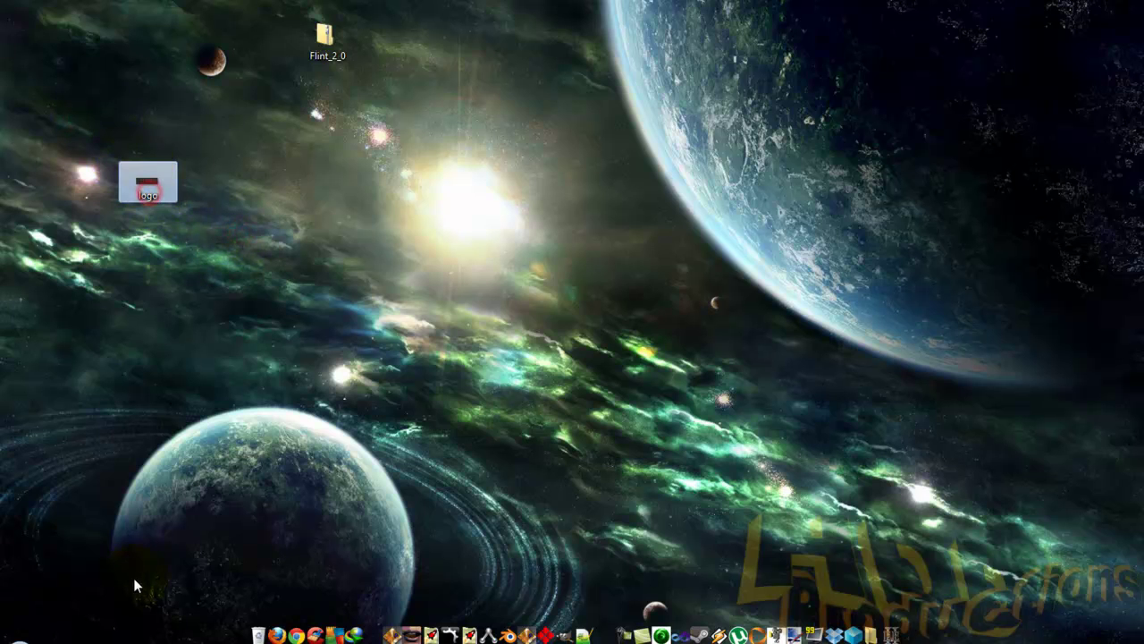
pyautogui.moveTo(296, 634)
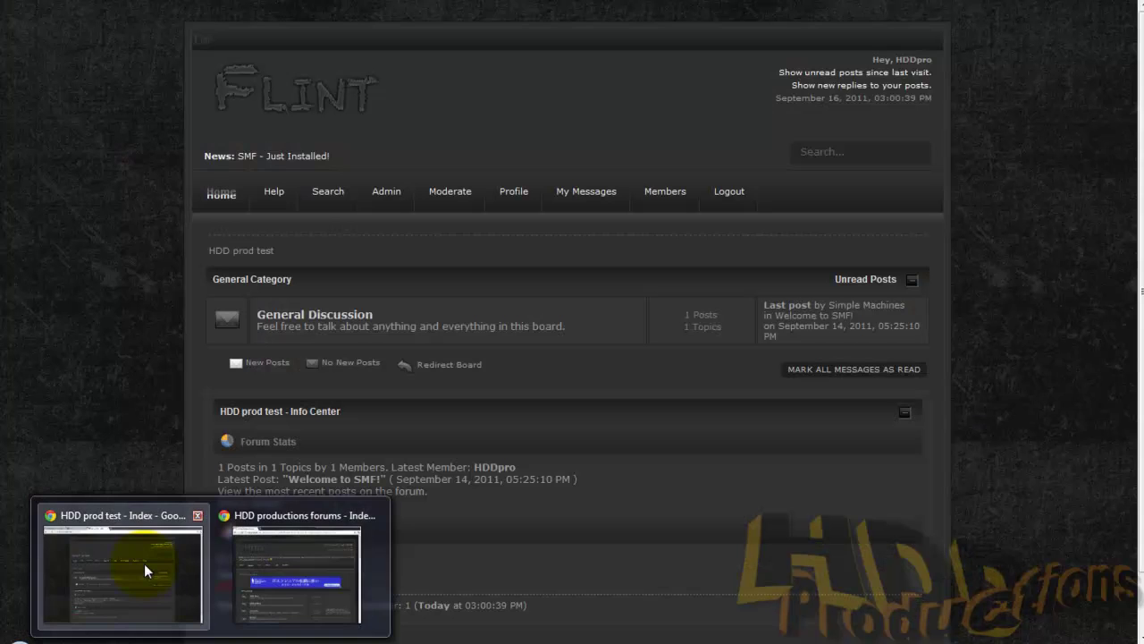
# - Bring the browser back and scroll the 000webhost control panel toward File Manager
pyautogui.click(144, 563)
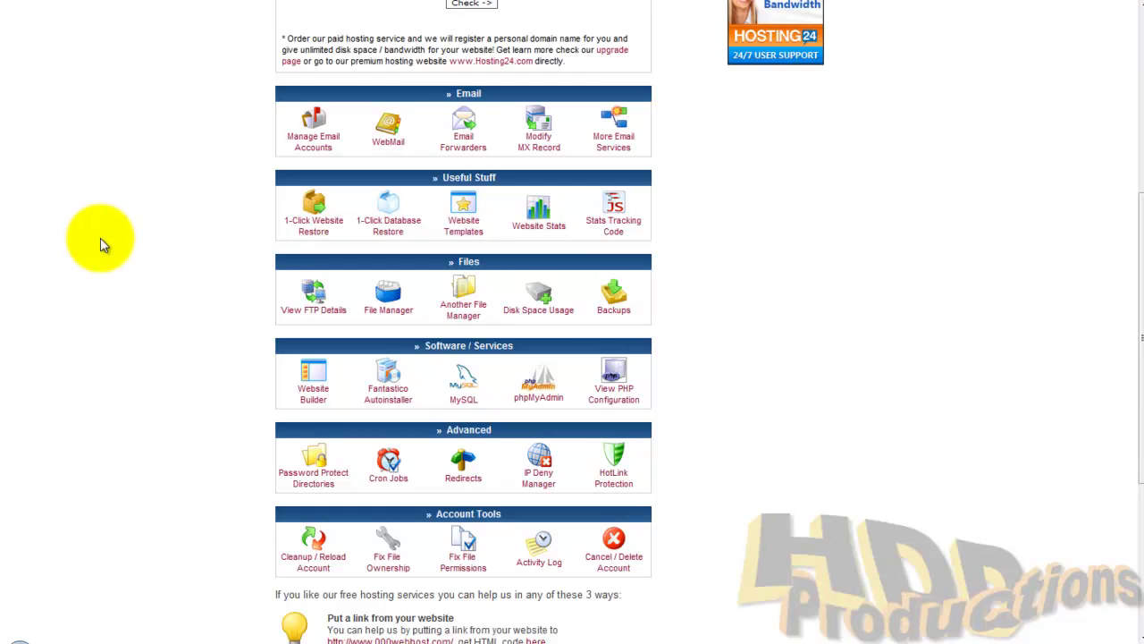
pyautogui.scroll(5, 100, 238)
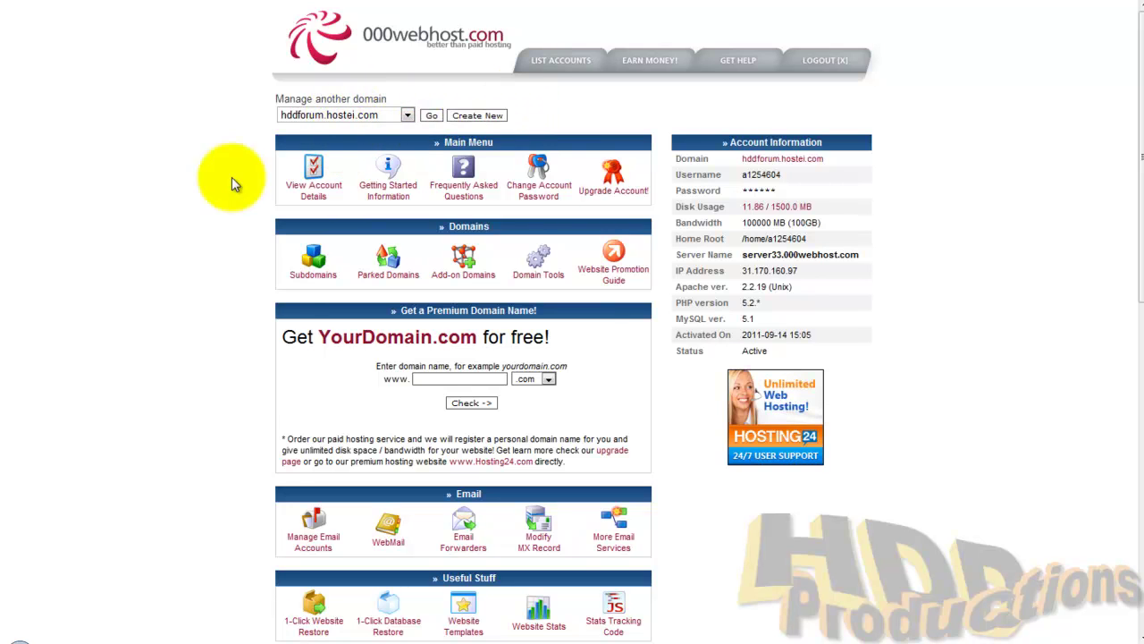
pyautogui.scroll(-3, 27, 185)
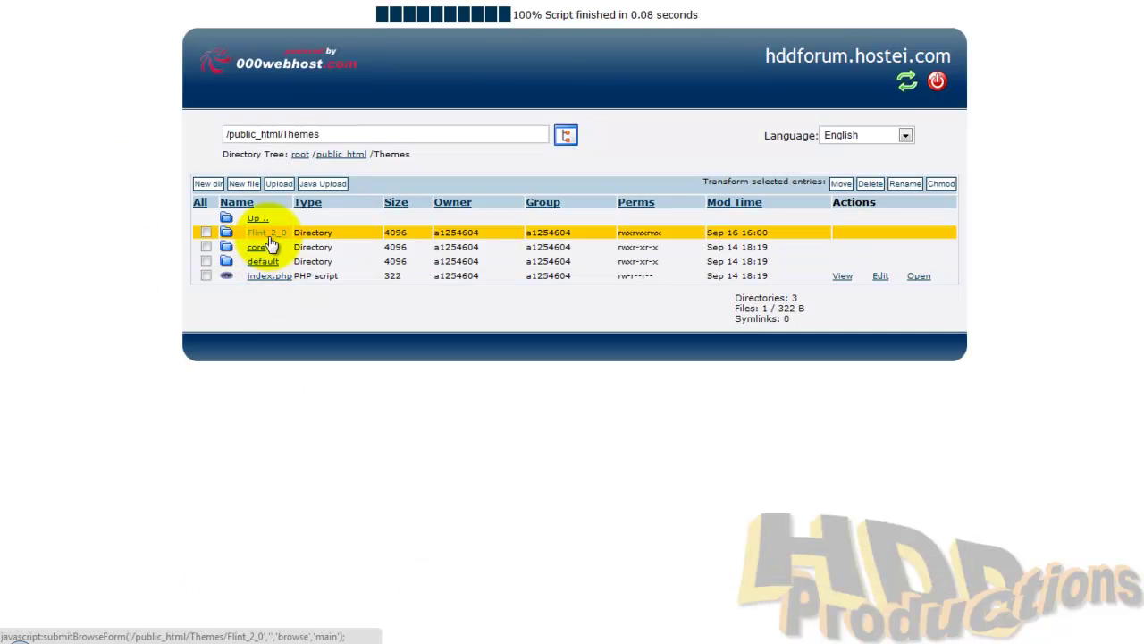
# - Navigate into the Flint_2_0 > images > img folder in File Manager
pyautogui.click(268, 236)
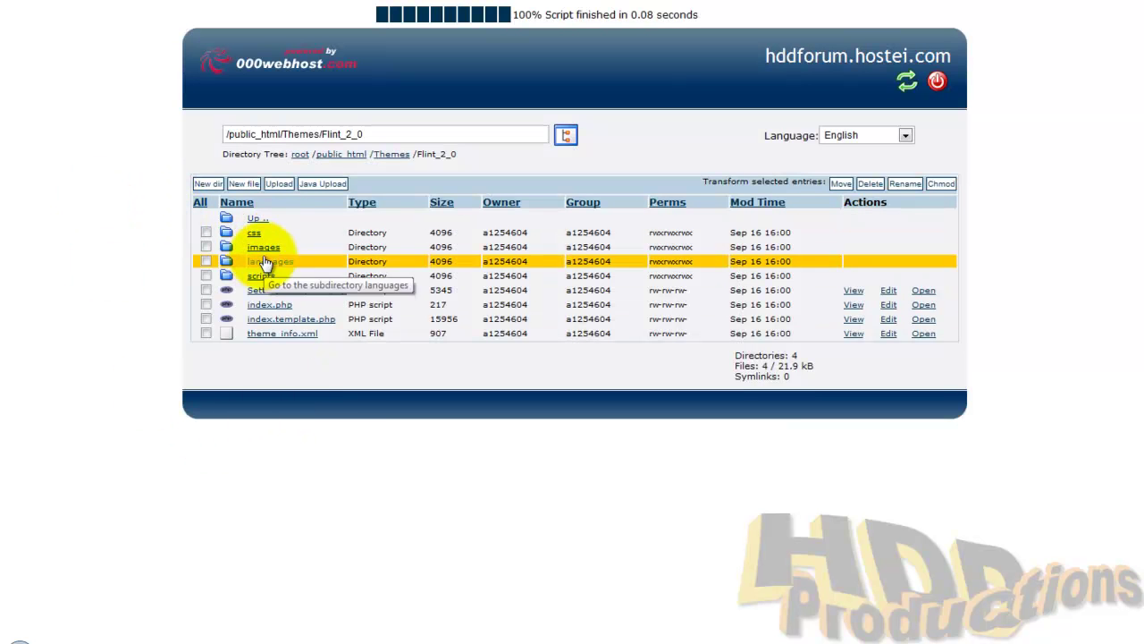
pyautogui.click(268, 248)
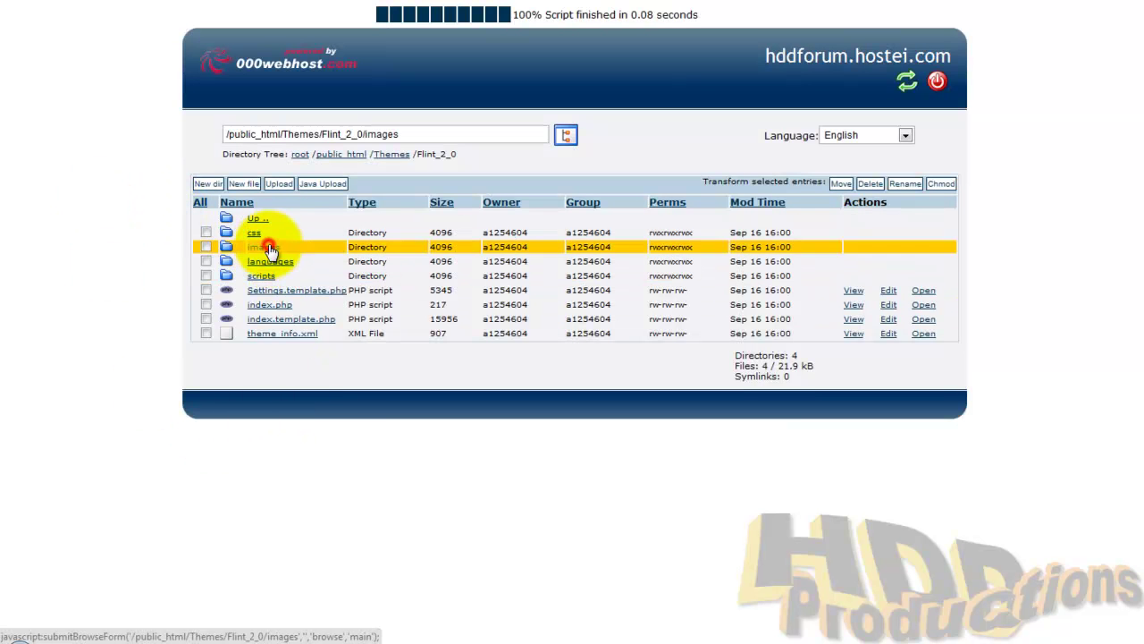
pyautogui.scroll(-2, 241, 224)
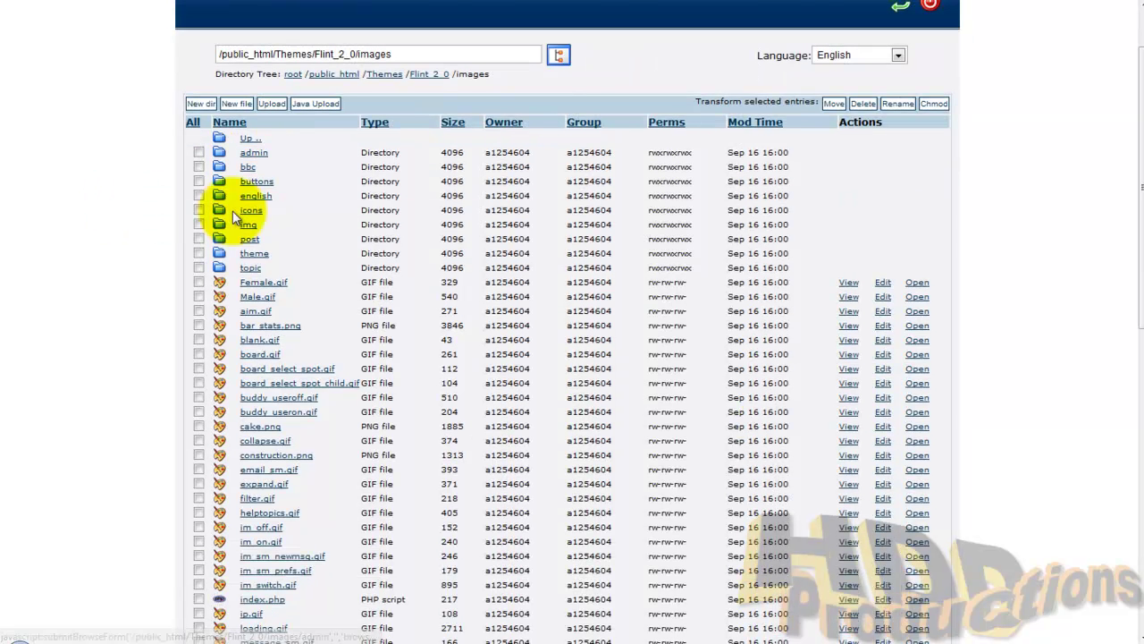
pyautogui.click(246, 224)
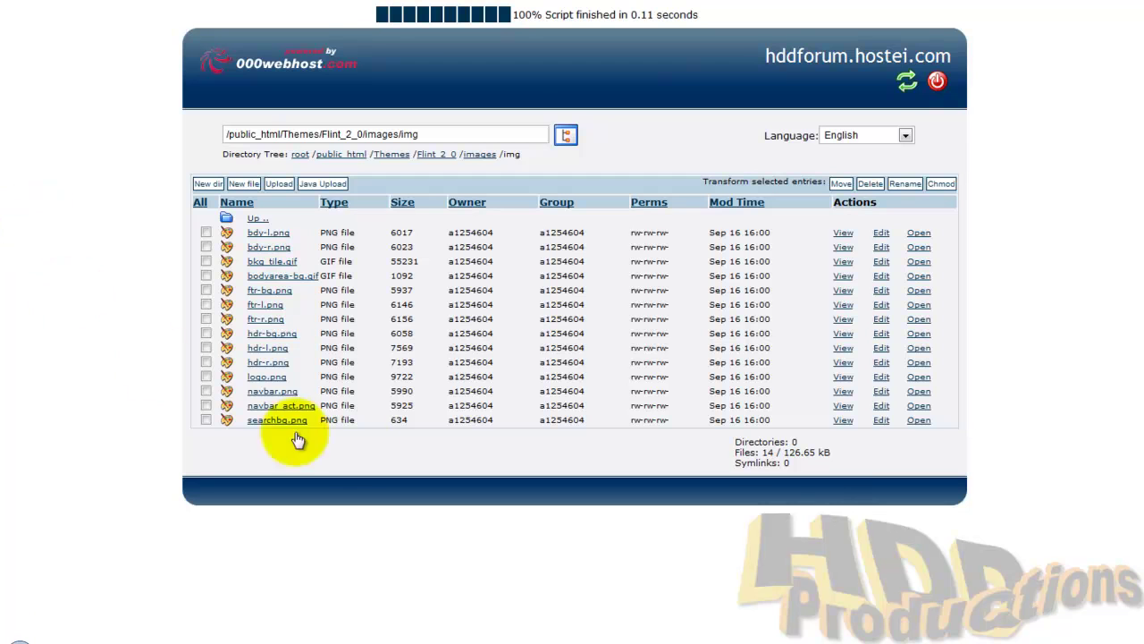
# - Tick logo.png, delete it and confirm the deletion
pyautogui.click(206, 377)
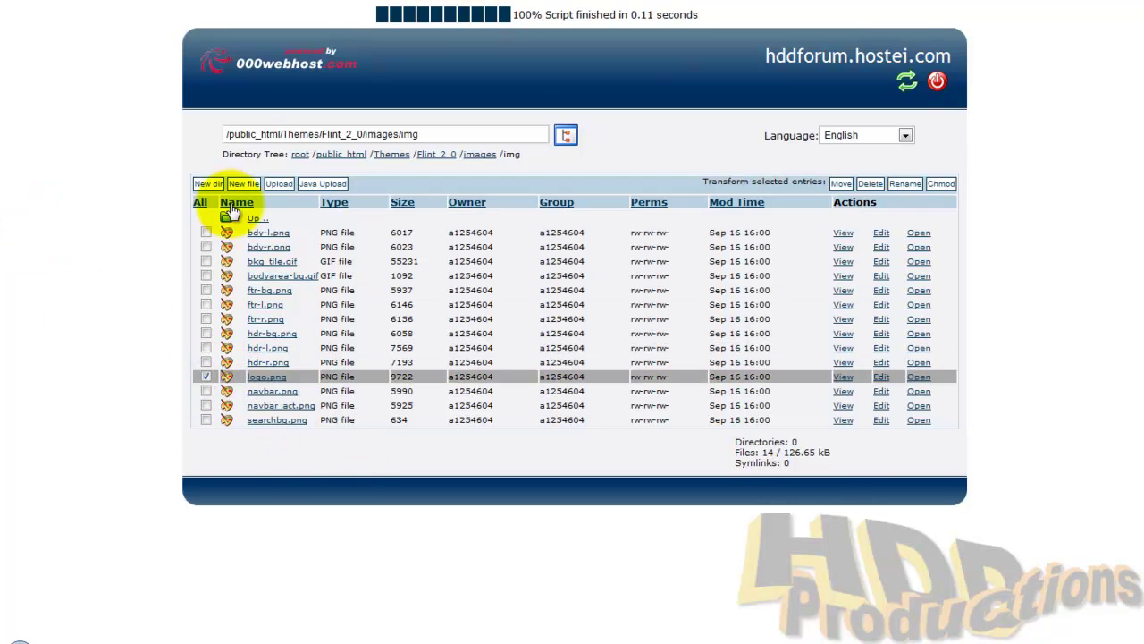
pyautogui.click(872, 185)
pyautogui.click(238, 194)
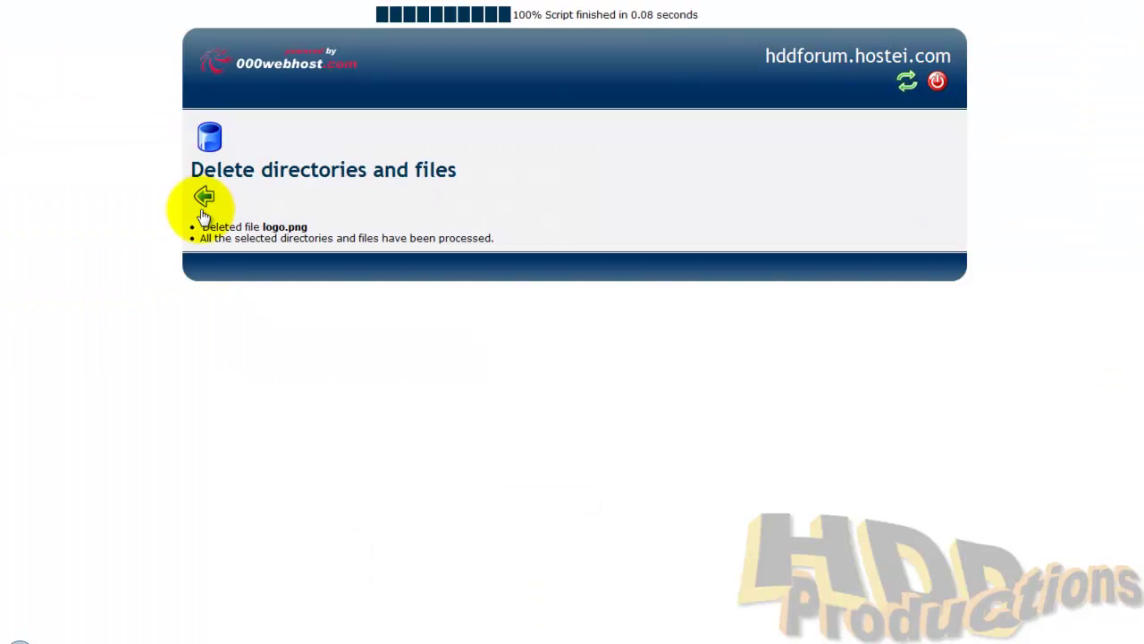
# - Upload the new logo.png from the computer into Flint_2_0/images/img
pyautogui.click(204, 197)
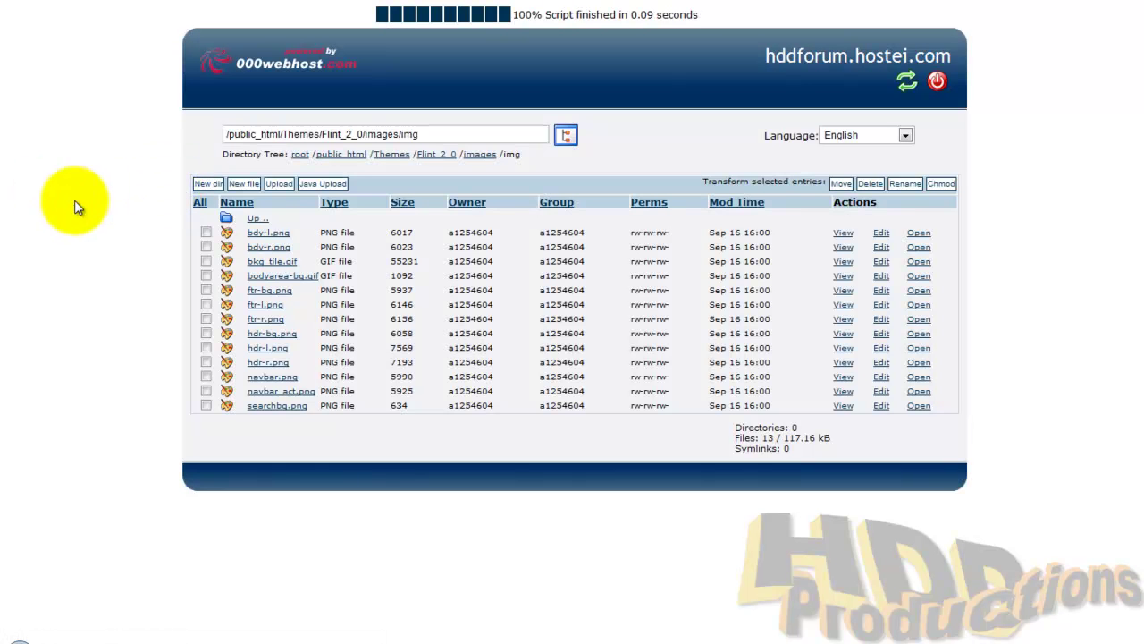
pyautogui.click(286, 184)
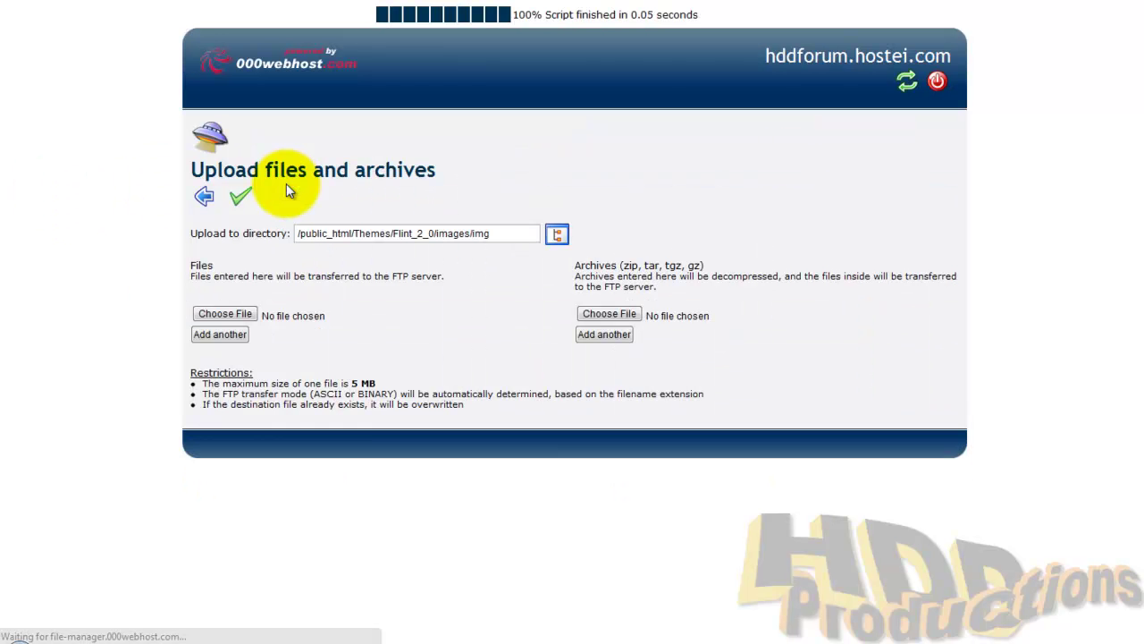
pyautogui.click(239, 317)
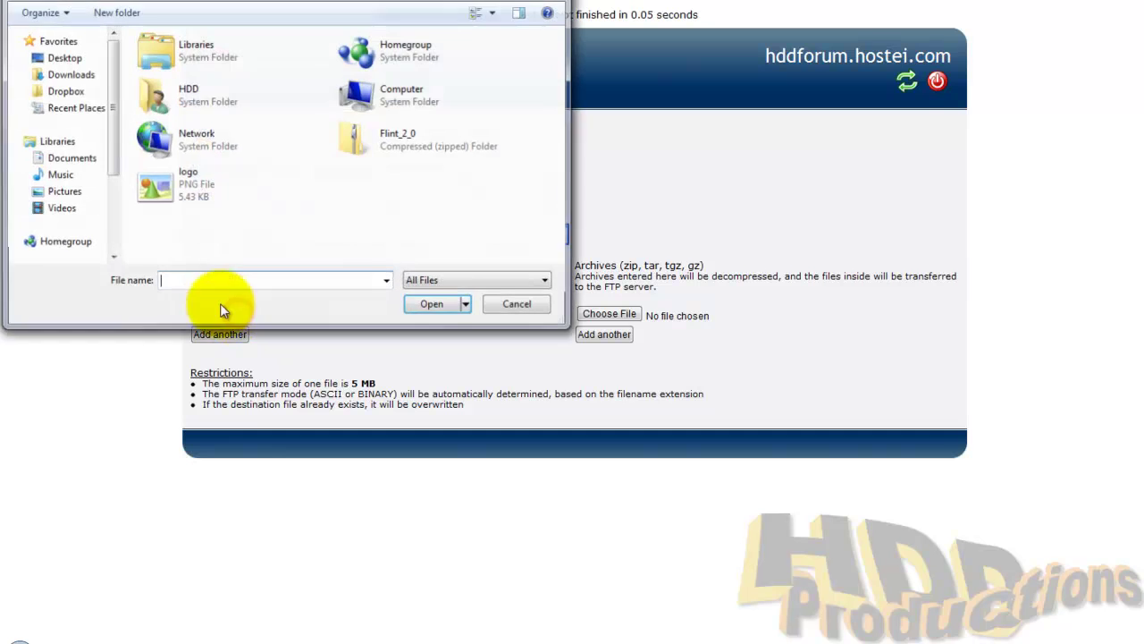
pyautogui.doubleClick(179, 188)
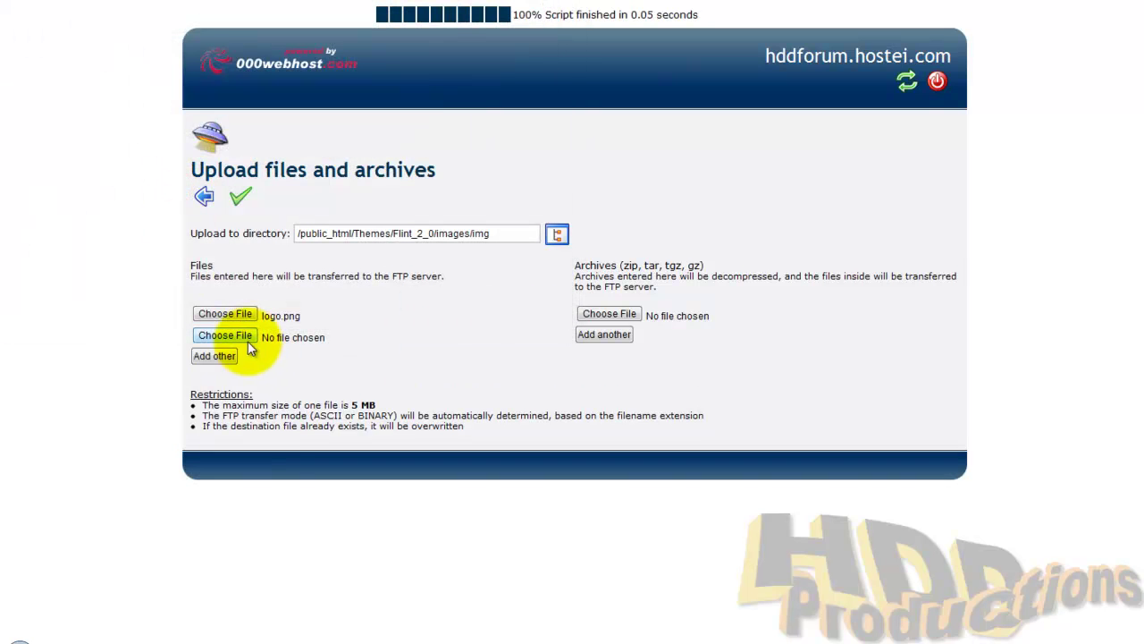
pyautogui.click(245, 197)
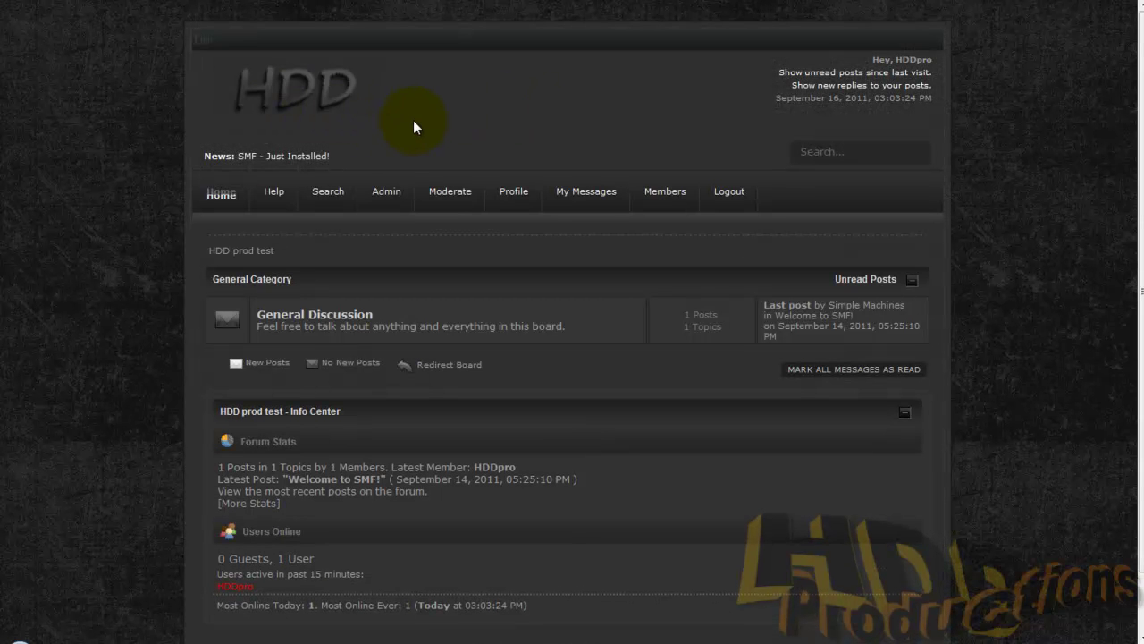
pyautogui.scroll(-1, 650, 157)
pyautogui.scroll(1, 650, 157)
pyautogui.scroll(-1, 649, 157)
pyautogui.scroll(1, 650, 157)
pyautogui.scroll(-1, 524, 130)
pyautogui.scroll(1, 521, 132)
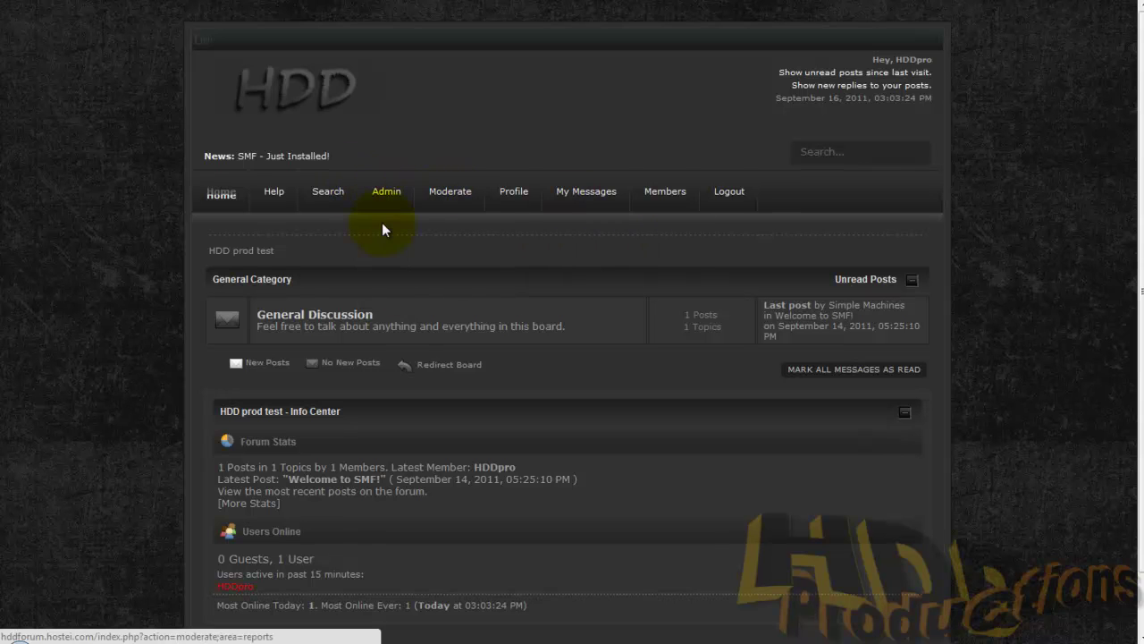
# - Go from the admin area to the Themes and Layout page
pyautogui.click(427, 249)
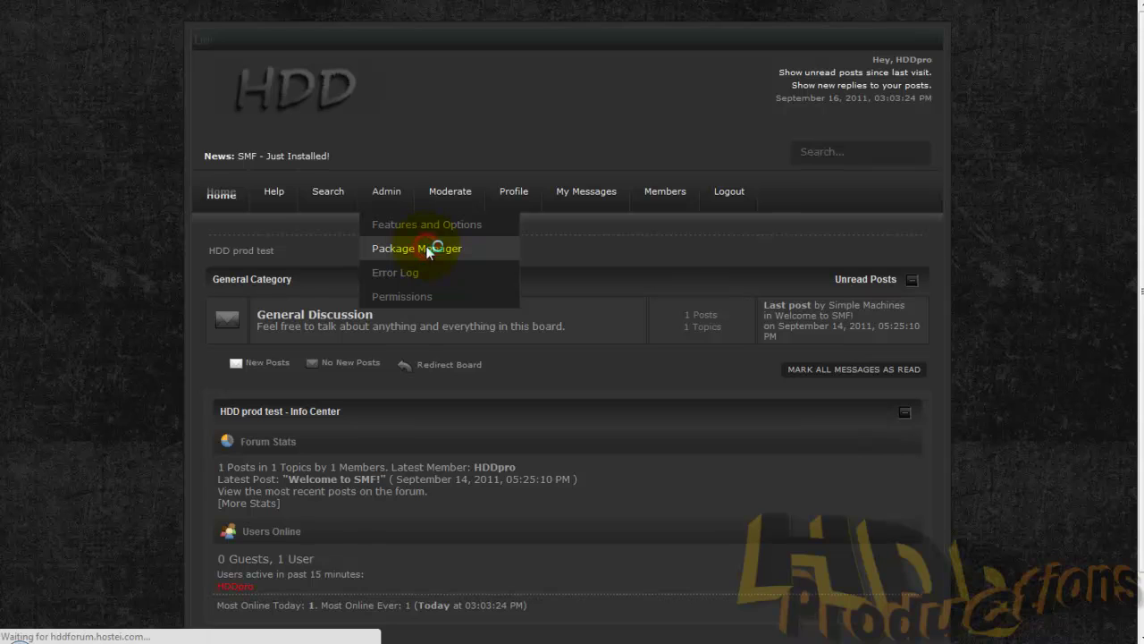
pyautogui.scroll(-2, 307, 320)
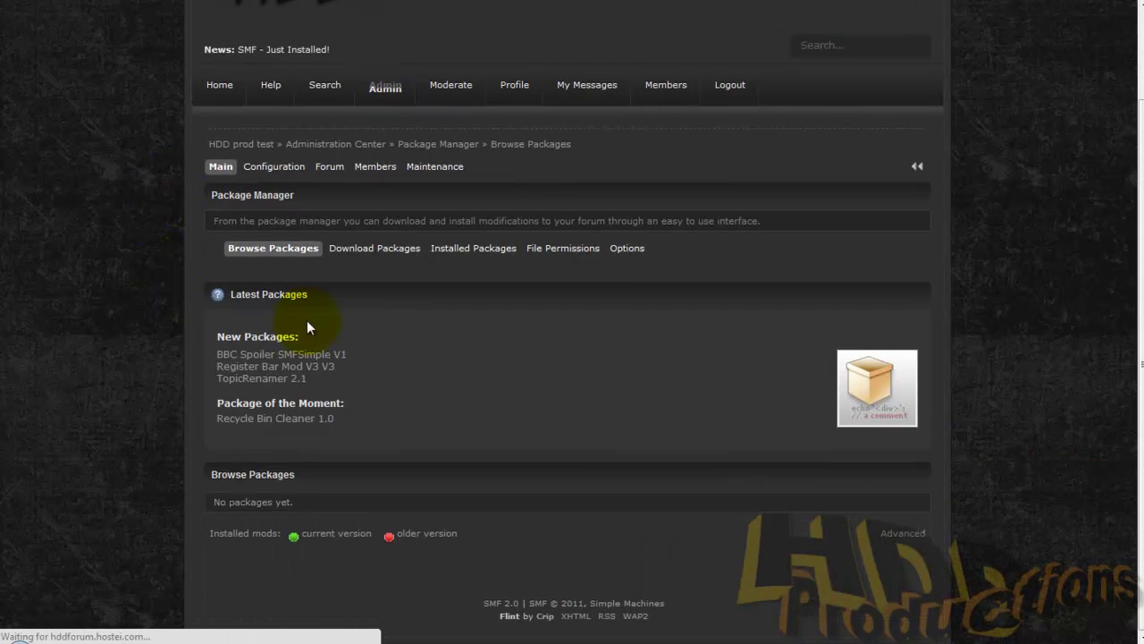
pyautogui.moveTo(315, 332)
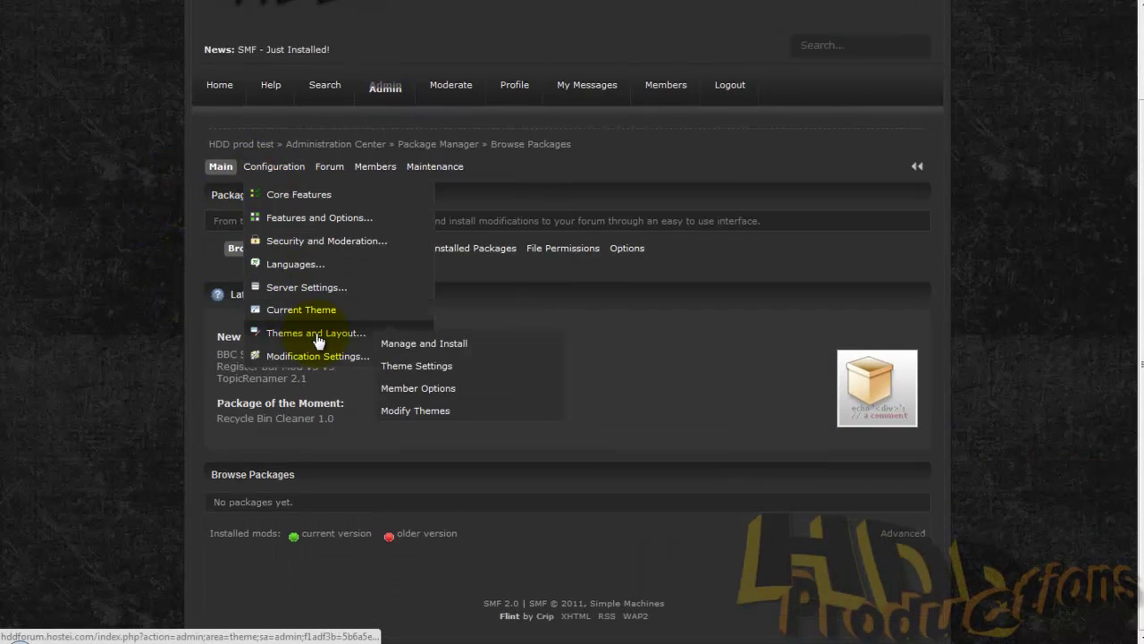
pyautogui.click(350, 333)
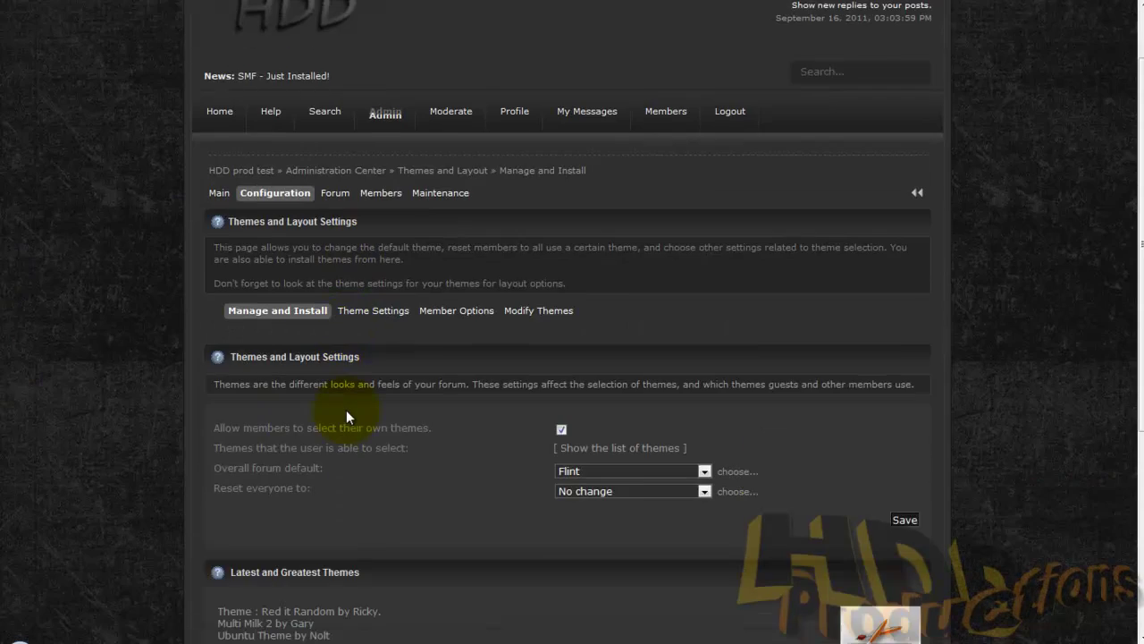
pyautogui.scroll(2, 346, 409)
# - Set both Overall forum default and Reset everyone to SMF Default Theme - Curve
pyautogui.click(626, 551)
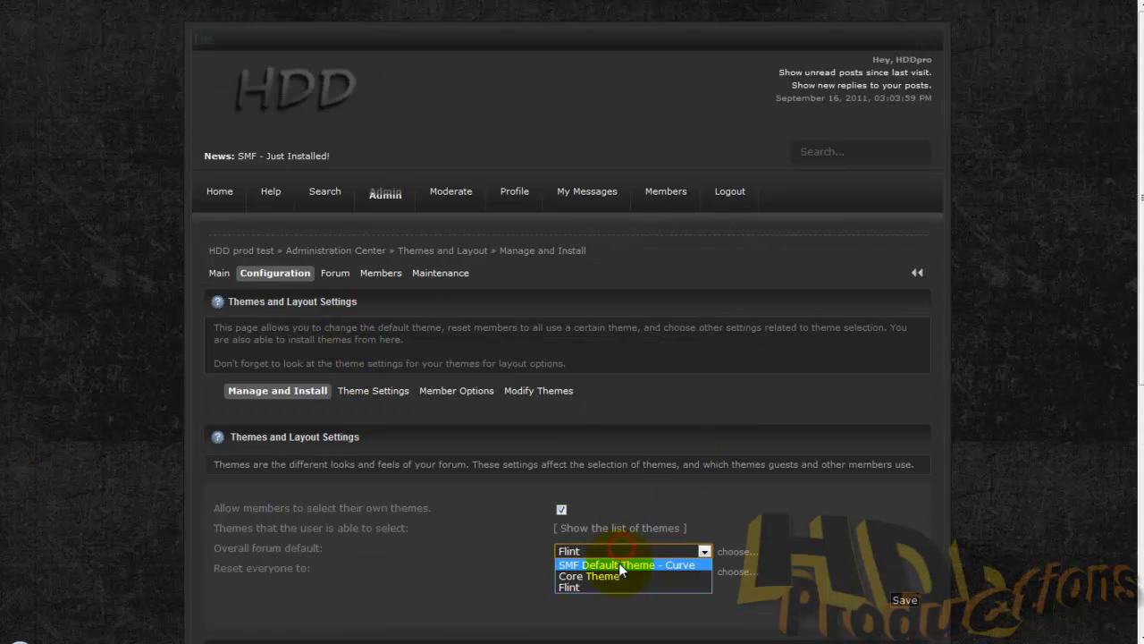
pyautogui.click(619, 563)
pyautogui.click(603, 572)
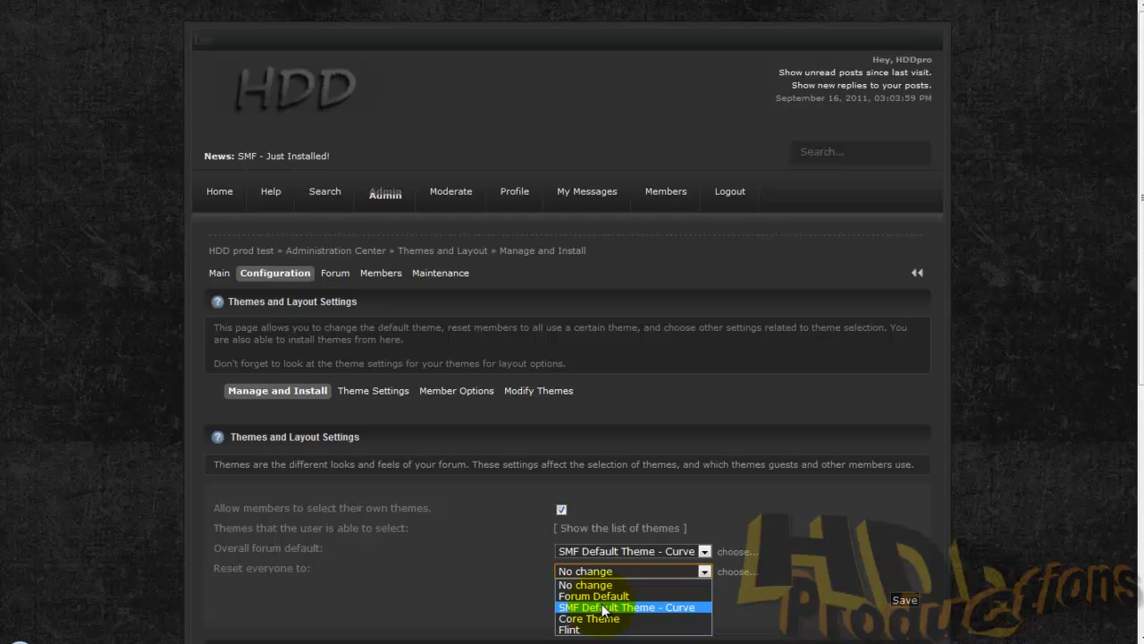
pyautogui.scroll(-3, 483, 568)
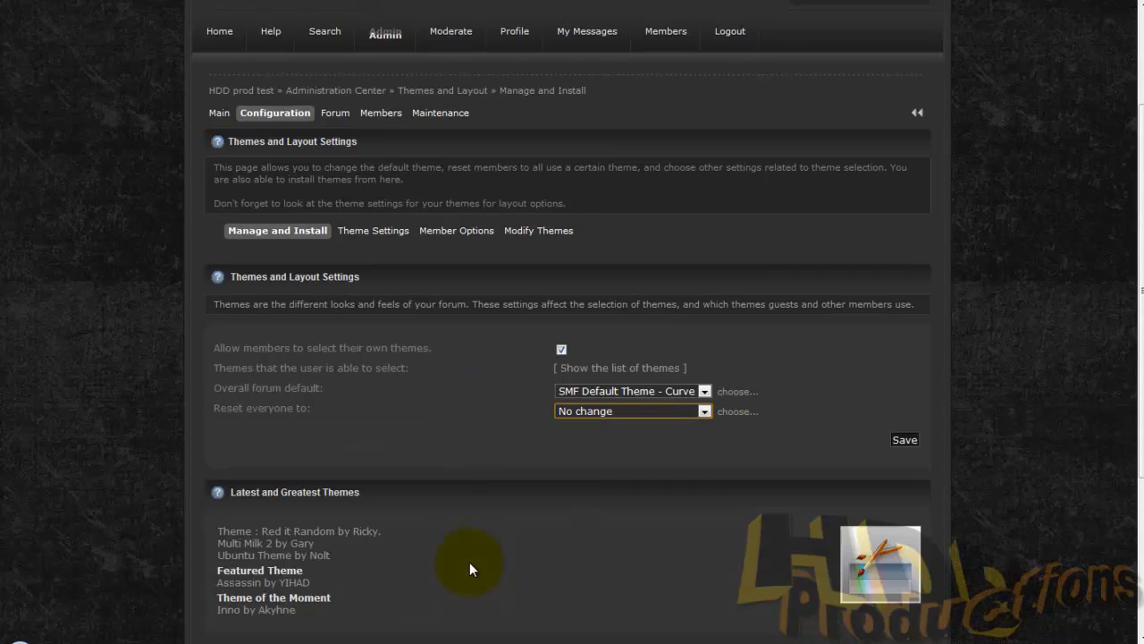
pyautogui.click(646, 410)
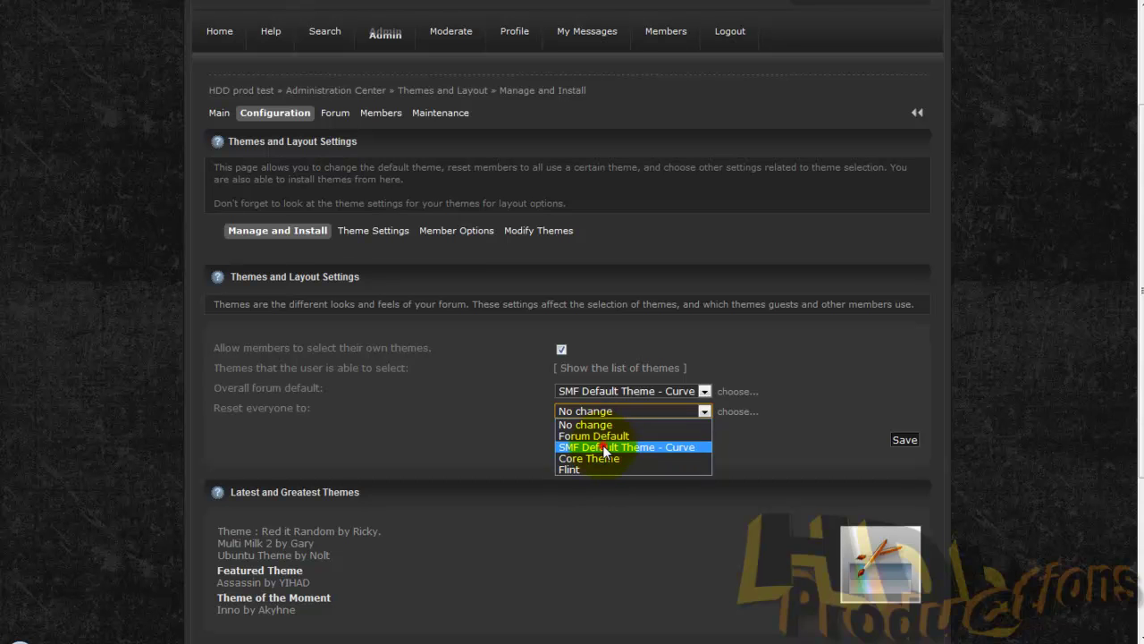
pyautogui.click(603, 447)
# - Save the Curve theme settings
pyautogui.click(895, 439)
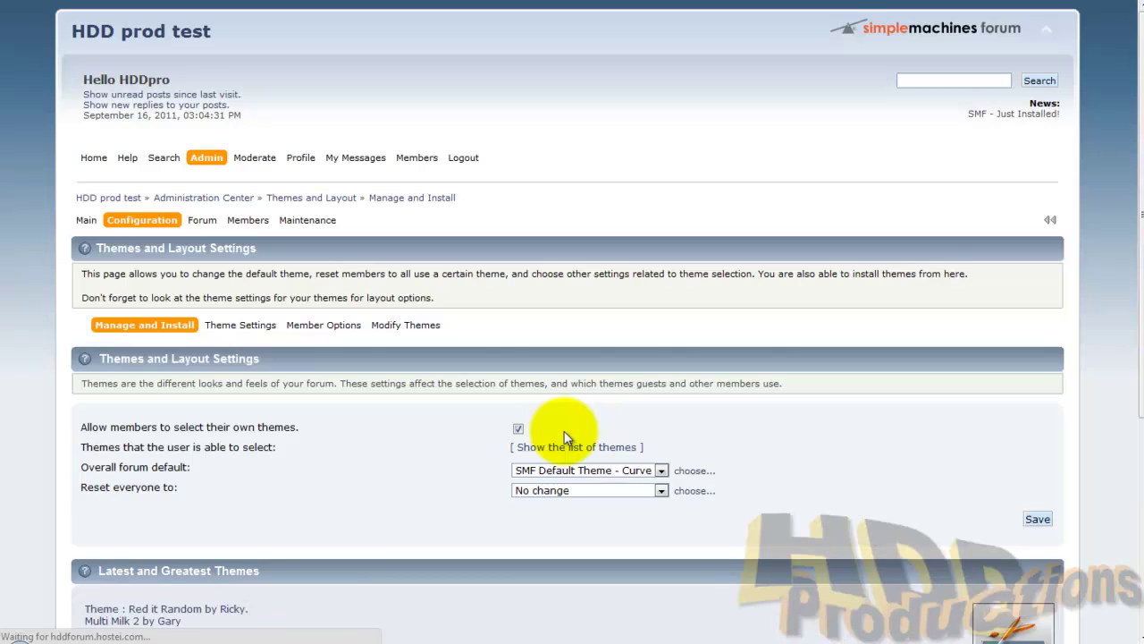
pyautogui.scroll(-5, 312, 269)
pyautogui.scroll(5, 302, 270)
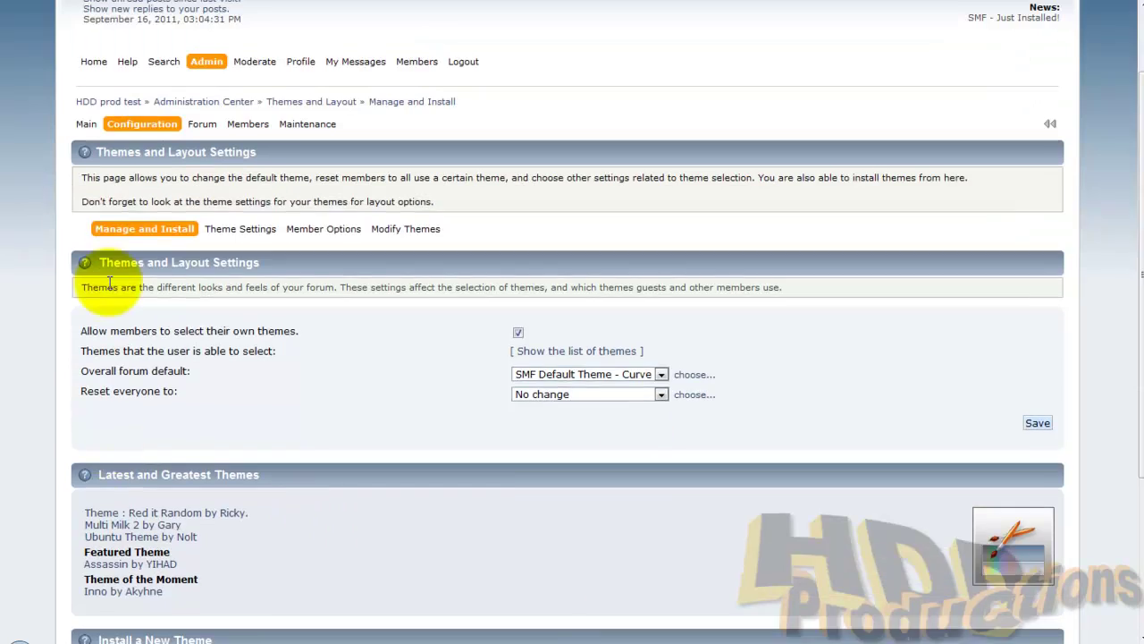
pyautogui.scroll(-3, 340, 440)
pyautogui.scroll(3, 341, 440)
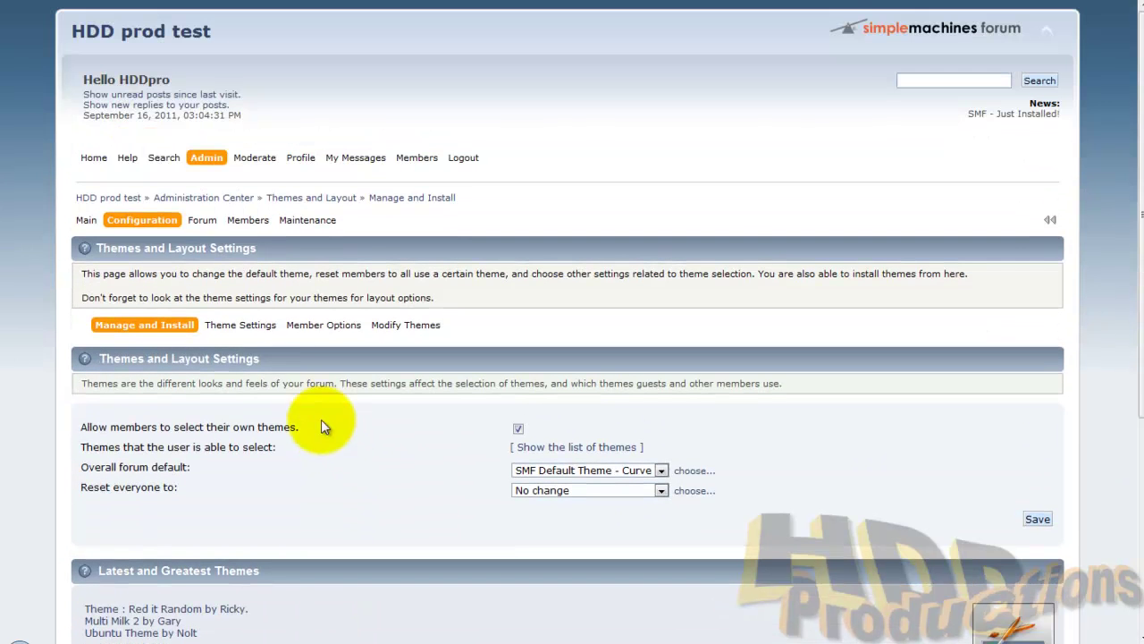
# - Uninstall the Flint theme from the installed themes overview, confirming with OK
pyautogui.click(254, 327)
pyautogui.scroll(-2, 254, 330)
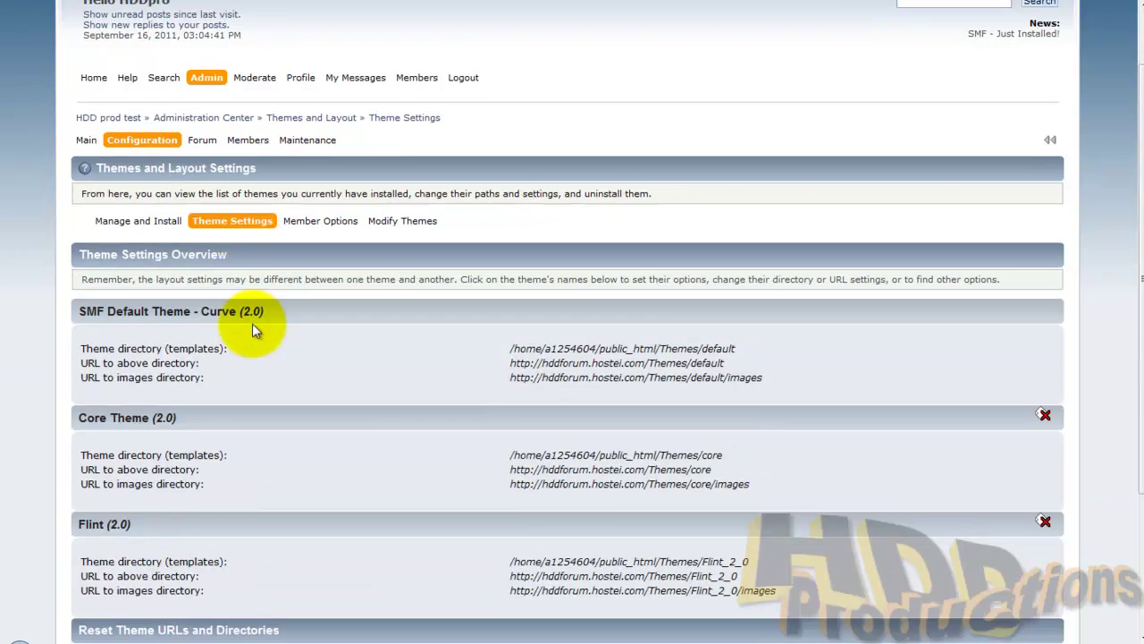
pyautogui.scroll(-3, 252, 330)
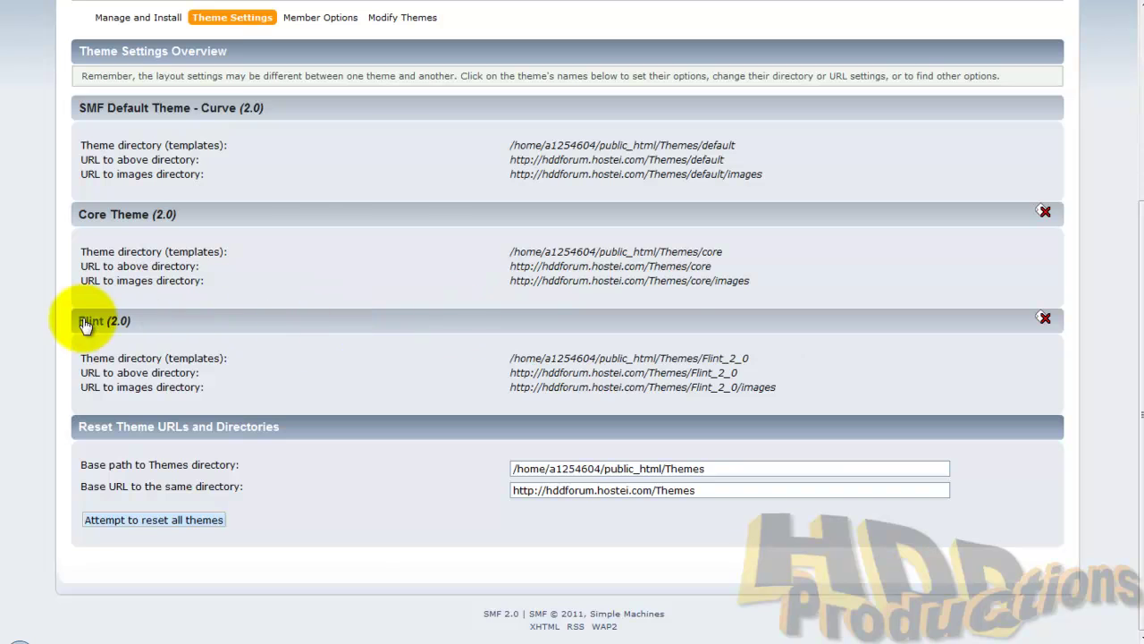
pyautogui.click(1044, 319)
pyautogui.click(597, 323)
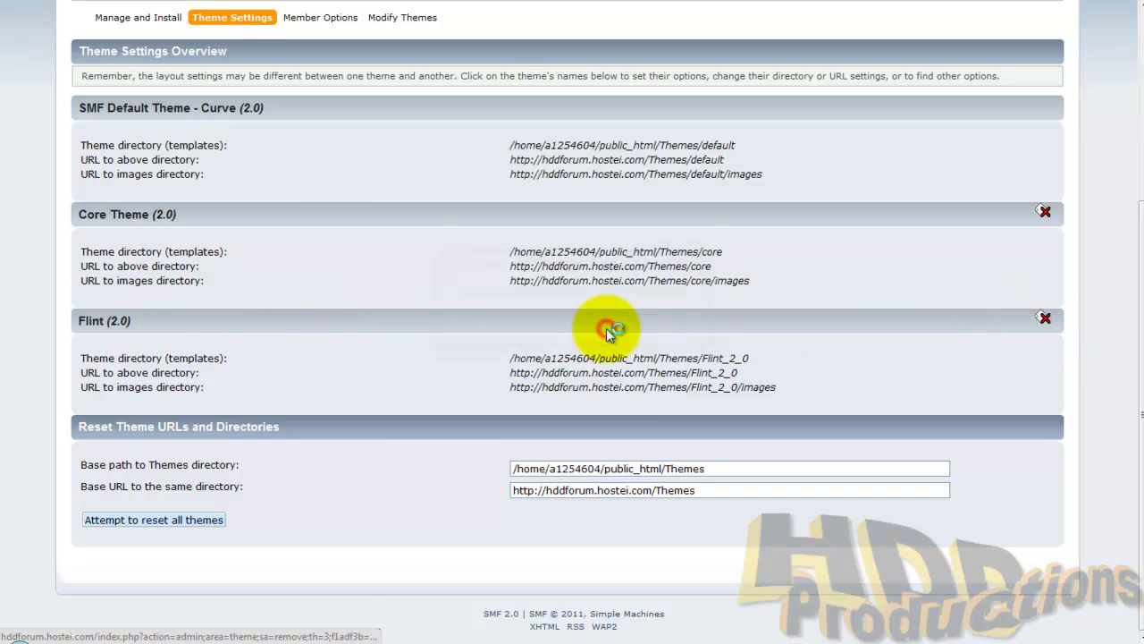
pyautogui.scroll(-3, 239, 421)
pyautogui.scroll(2, 240, 420)
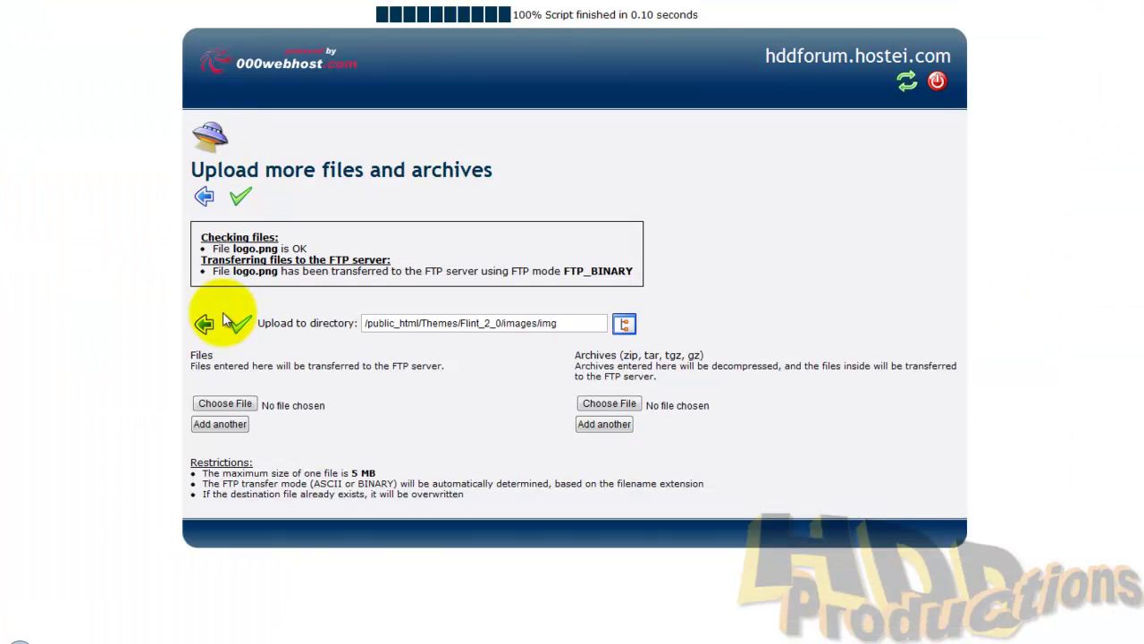
pyautogui.click(205, 322)
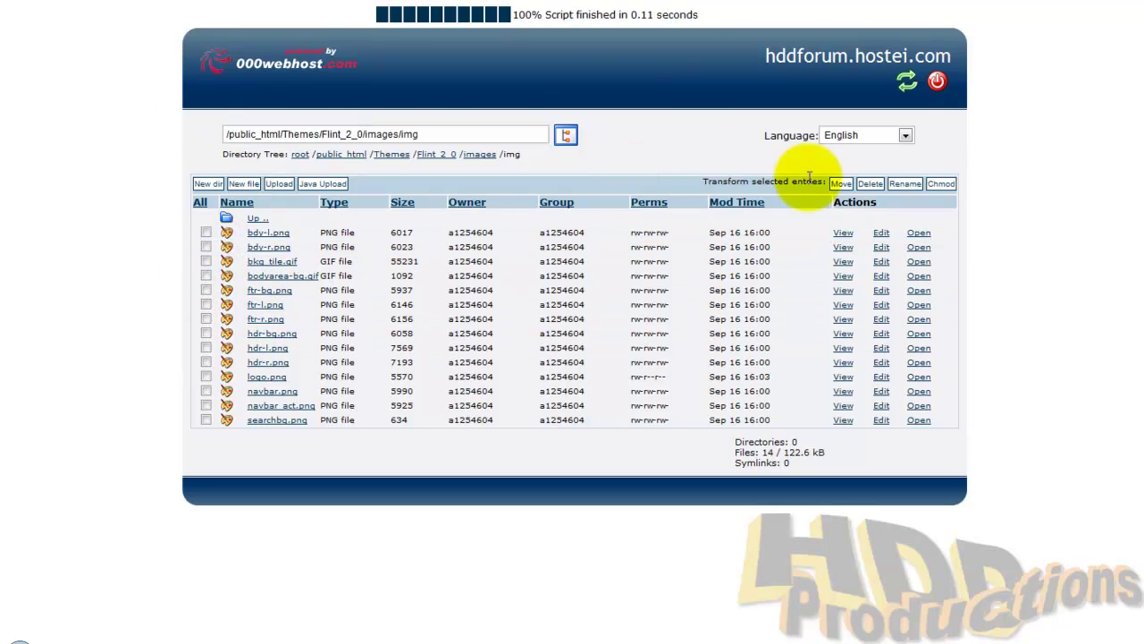
# - Trim the path to /public_html/Themes, then delete the Flint_2_0 folder and confirm
pyautogui.moveTo(427, 134); pyautogui.dragTo(282, 133)
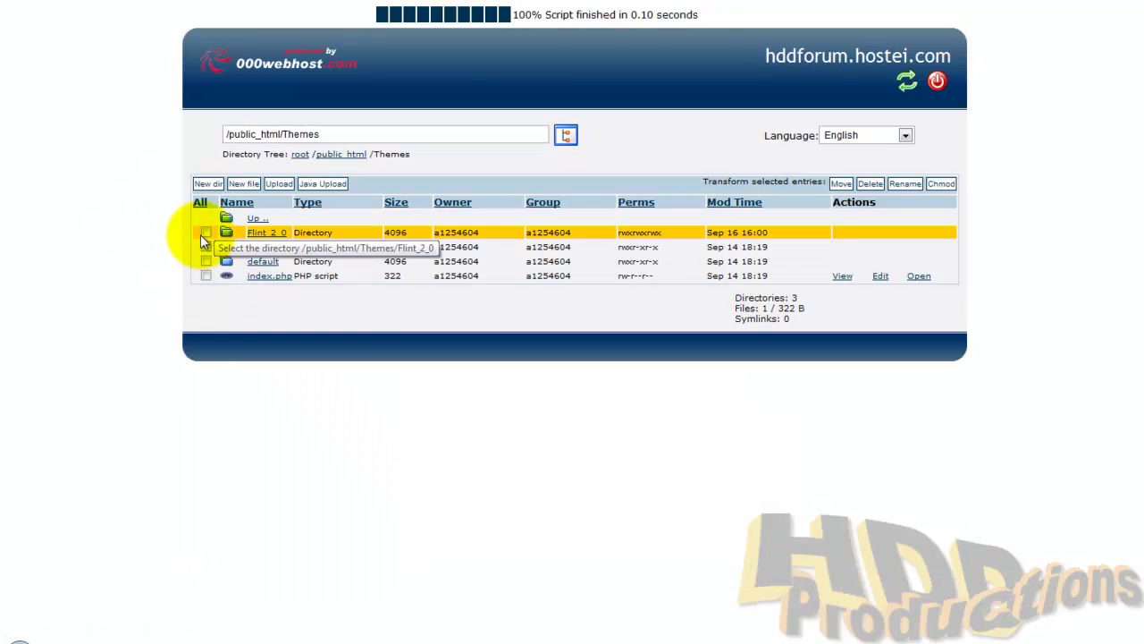
pyautogui.click(205, 233)
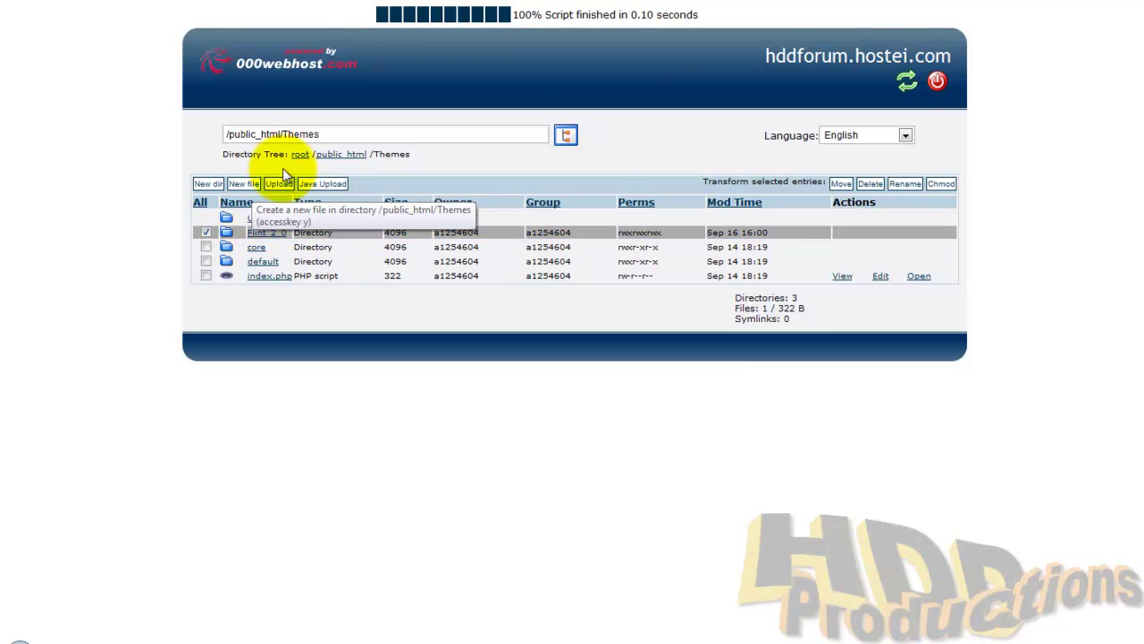
pyautogui.click(870, 183)
pyautogui.click(240, 193)
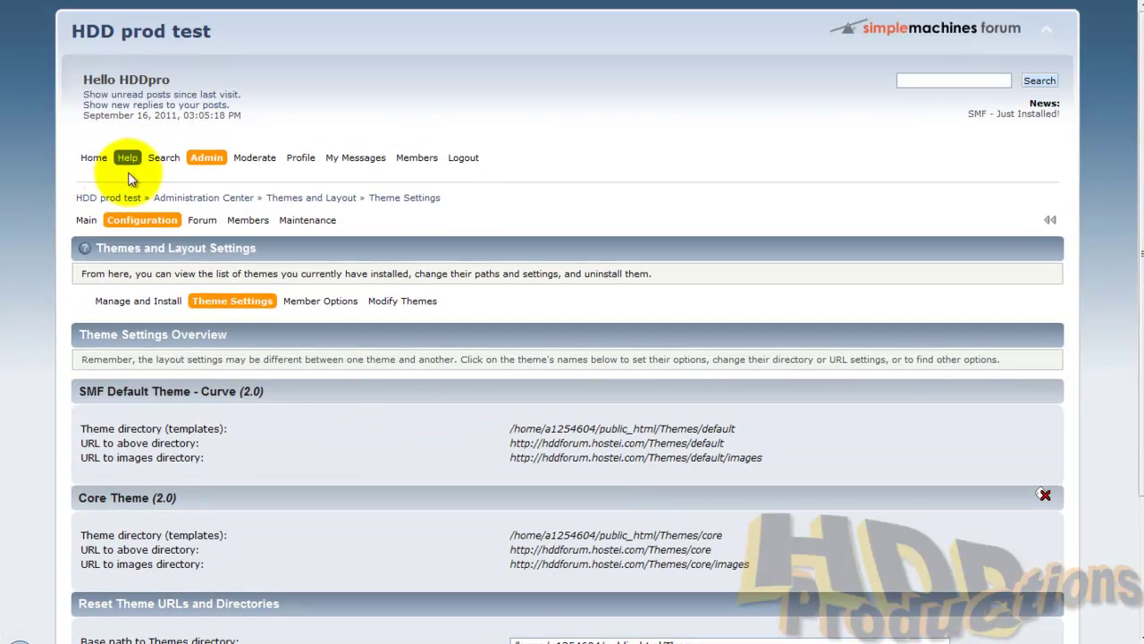
pyautogui.moveTo(86, 219)
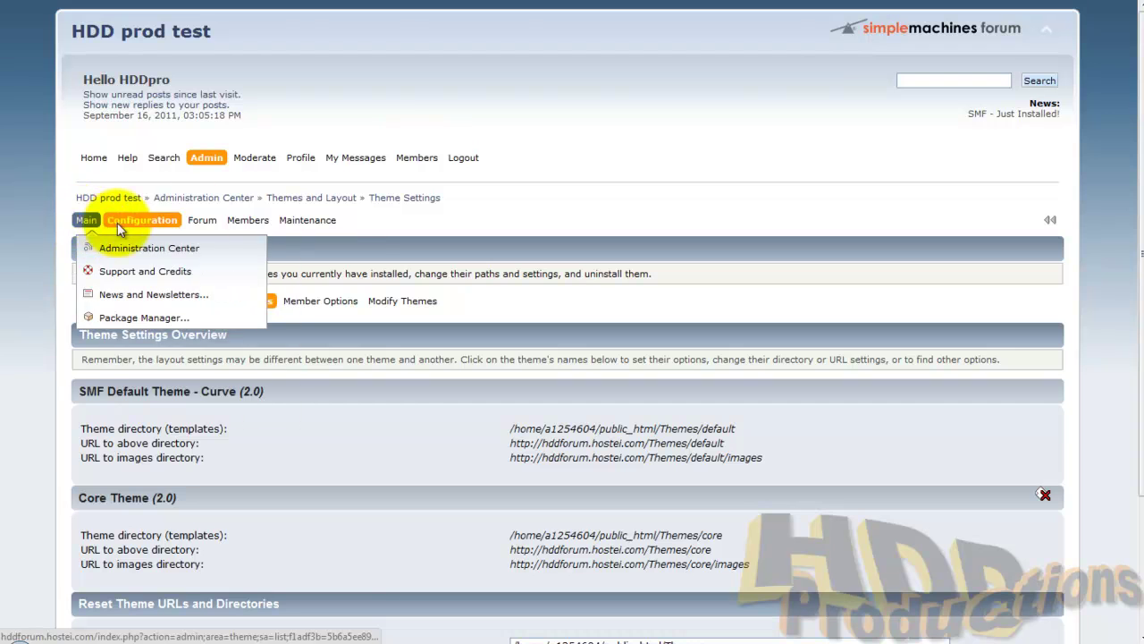
# - Reopen Themes and Layout and check both theme dropdowns no longer offer Flint, without saving
pyautogui.moveTo(143, 220)
pyautogui.click(165, 383)
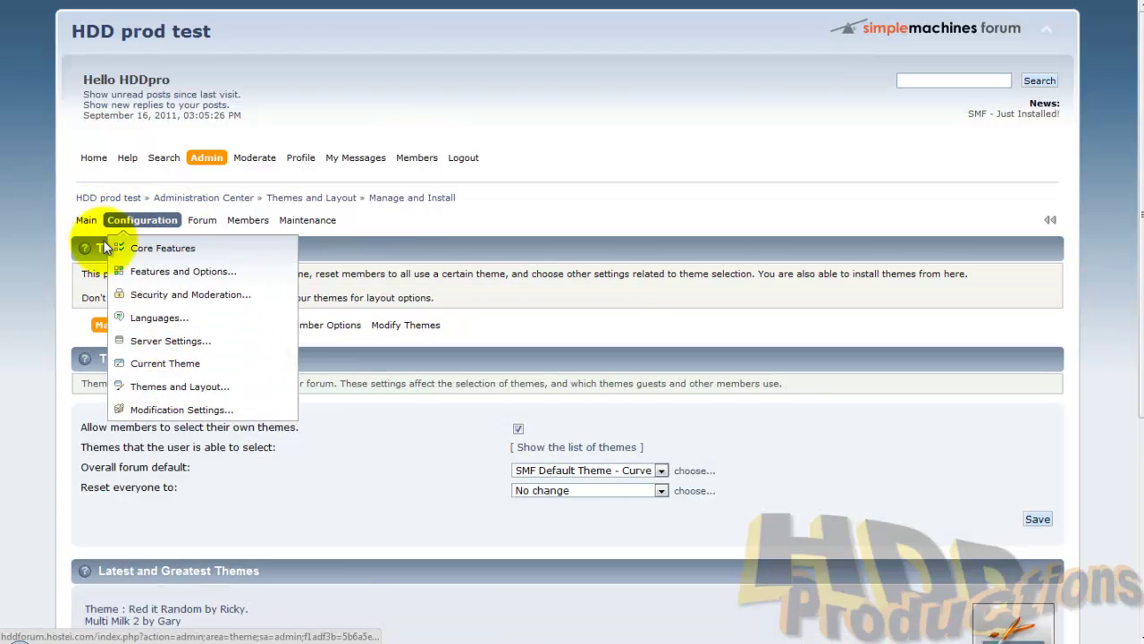
pyautogui.scroll(-3, 111, 386)
pyautogui.click(590, 230)
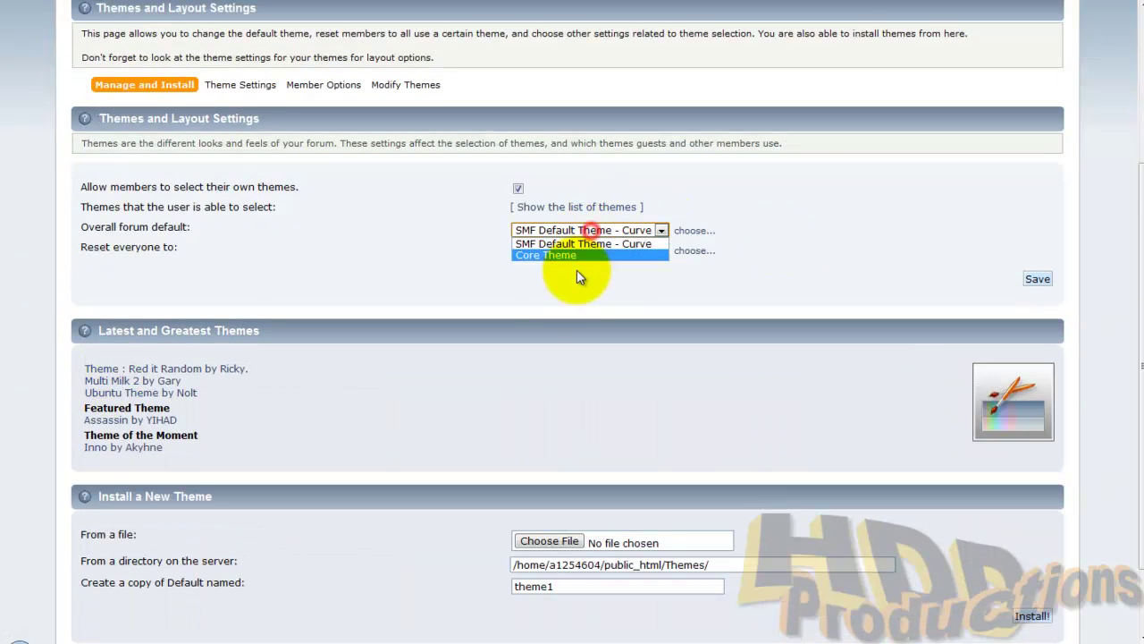
pyautogui.click(439, 263)
pyautogui.click(607, 247)
pyautogui.click(390, 266)
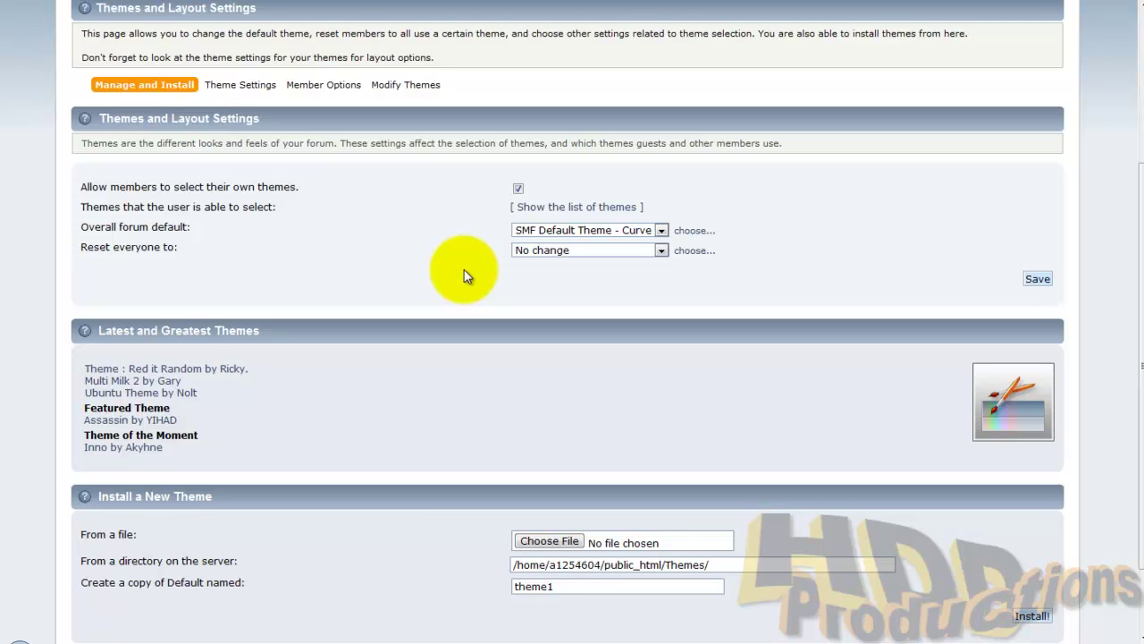
pyautogui.scroll(3, 546, 304)
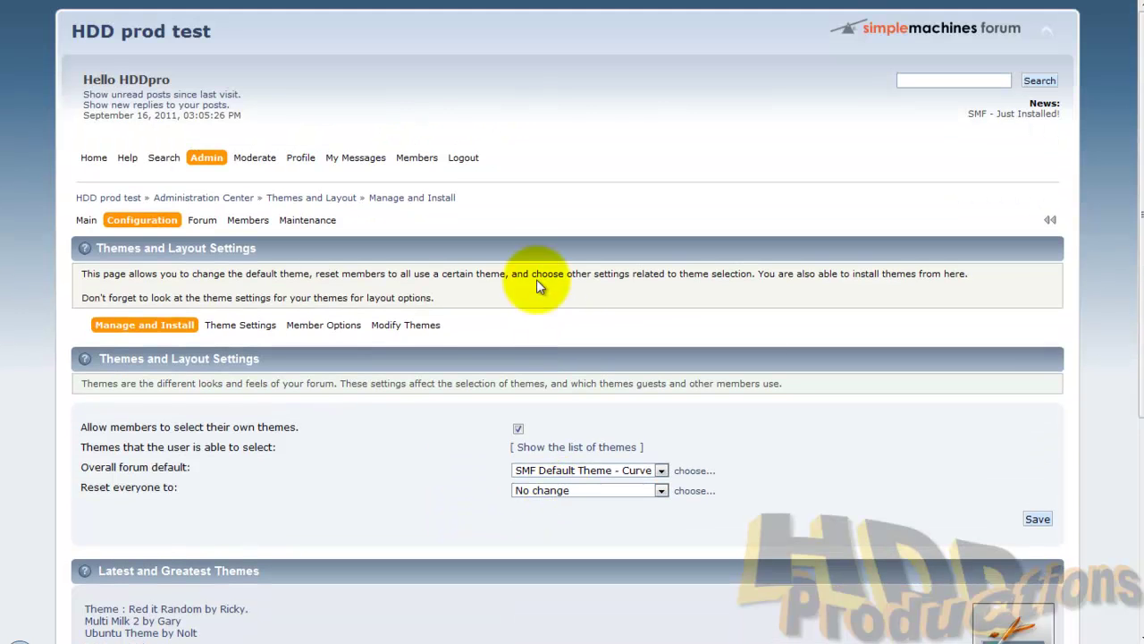
pyautogui.scroll(-4, 438, 177)
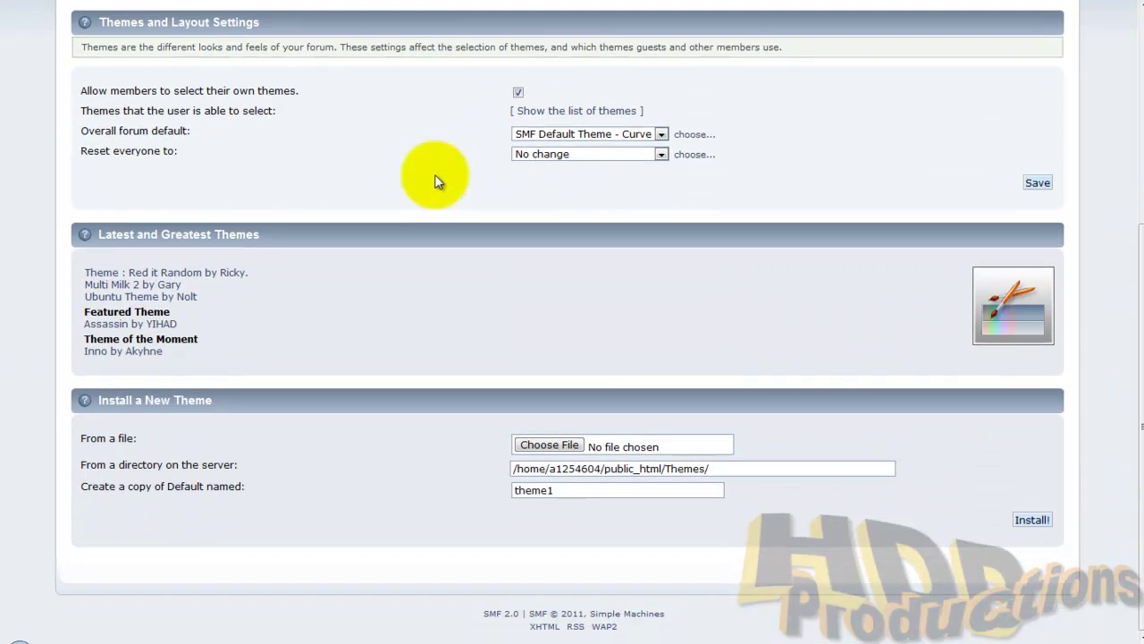